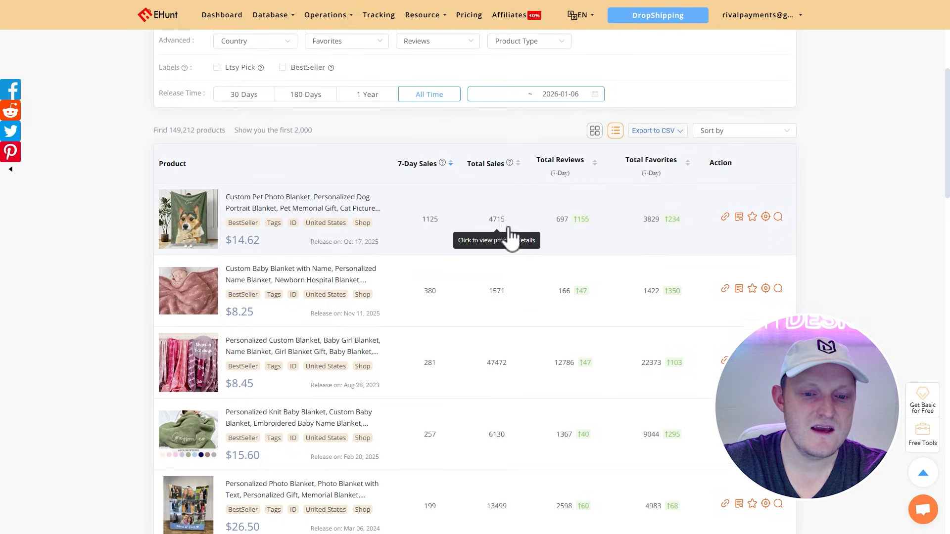
Step: Review the sales, reviews and favorites of the listed personalized blanket products on EHunt
{"action": "scroll", "coordinate": [495, 240], "scroll_direction": "down", "scroll_amount": 1}
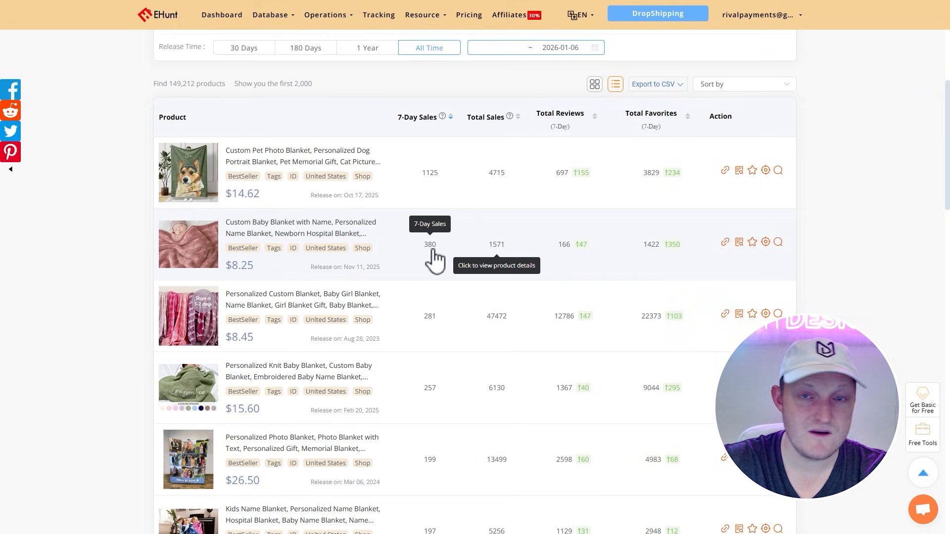
{"action": "scroll", "coordinate": [436, 259], "scroll_direction": "down", "scroll_amount": 1}
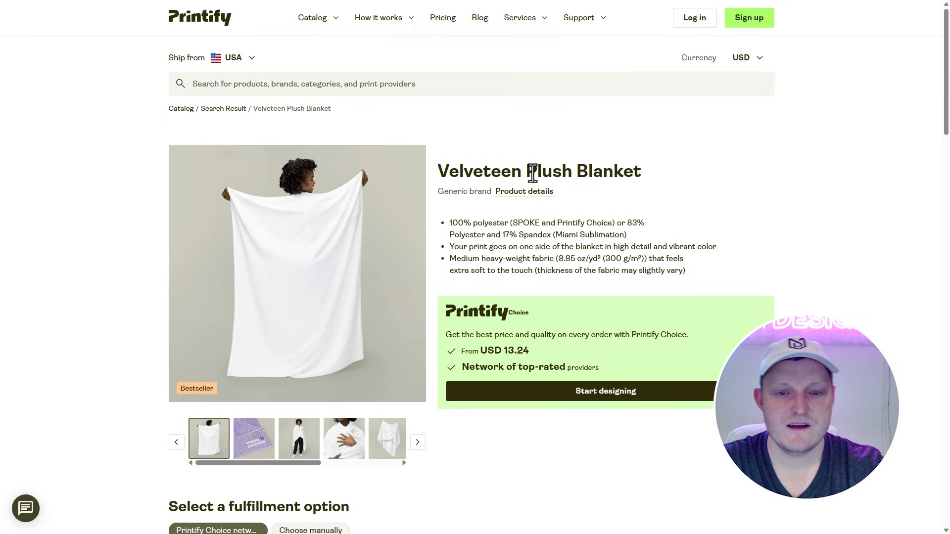
Step: On Printify's Velveteen Plush Blanket page, examine the manually selectable print providers and compare their prices, shipping and production times
{"action": "left_click_drag", "start_coordinate": [435, 174], "coordinate": [723, 175]}
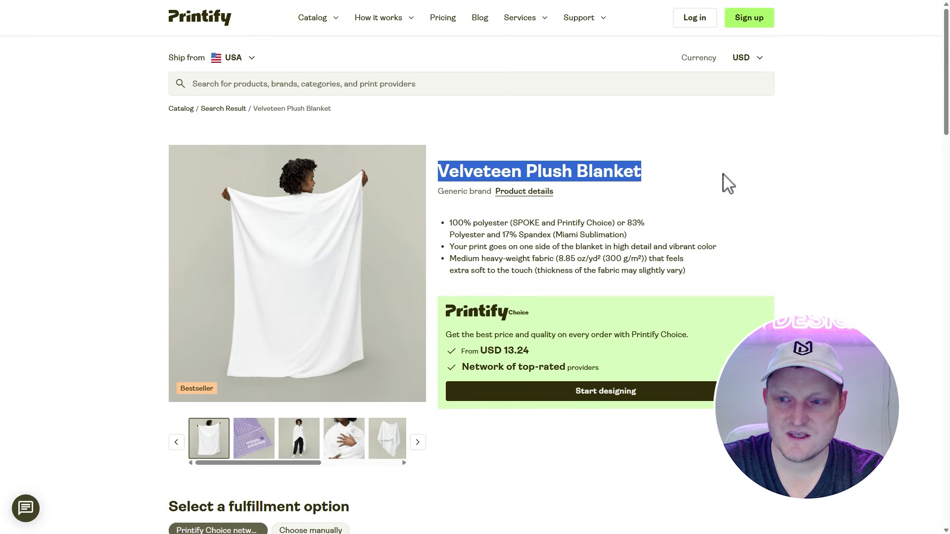
{"action": "left_click", "coordinate": [693, 184]}
{"action": "scroll", "coordinate": [675, 194], "scroll_direction": "down", "scroll_amount": 7}
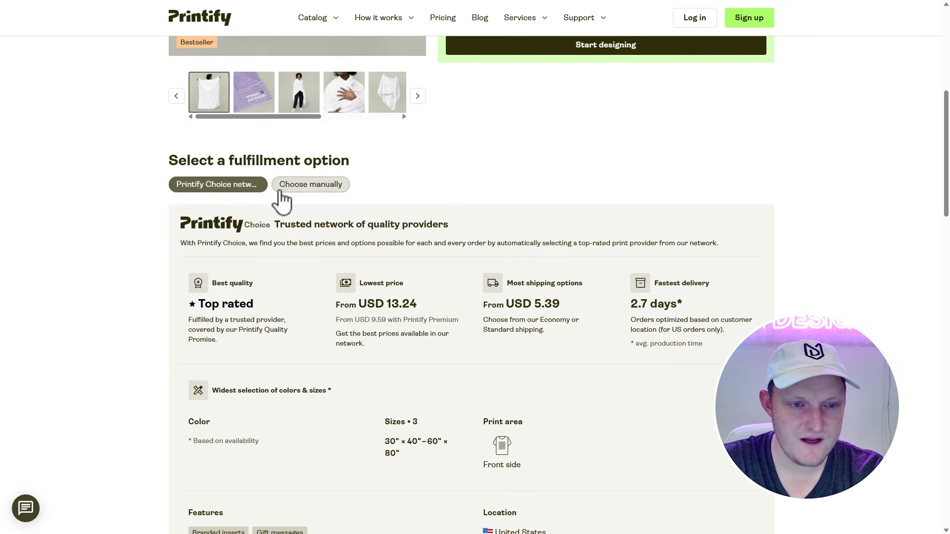
{"action": "left_click", "coordinate": [281, 192]}
{"action": "scroll", "coordinate": [373, 203], "scroll_direction": "down", "scroll_amount": 1}
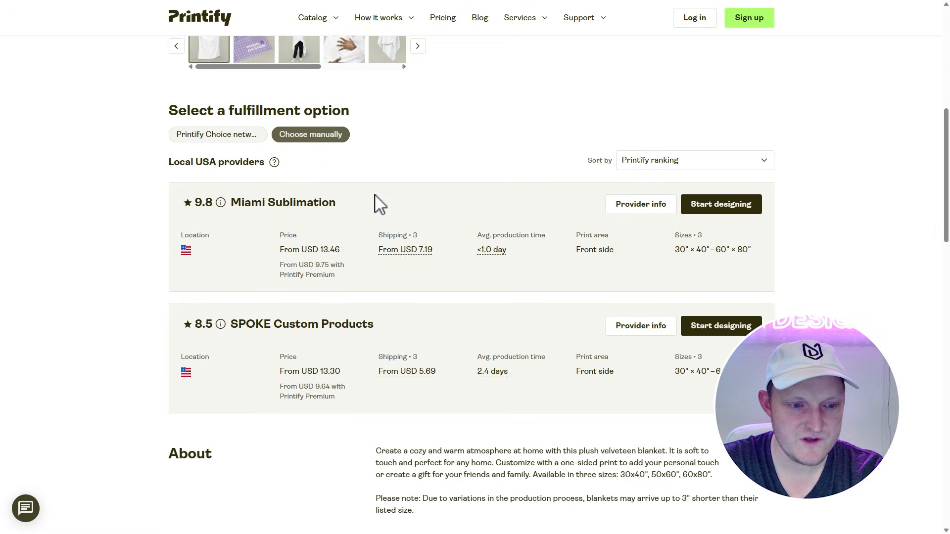
{"action": "scroll", "coordinate": [375, 198], "scroll_direction": "down", "scroll_amount": 1}
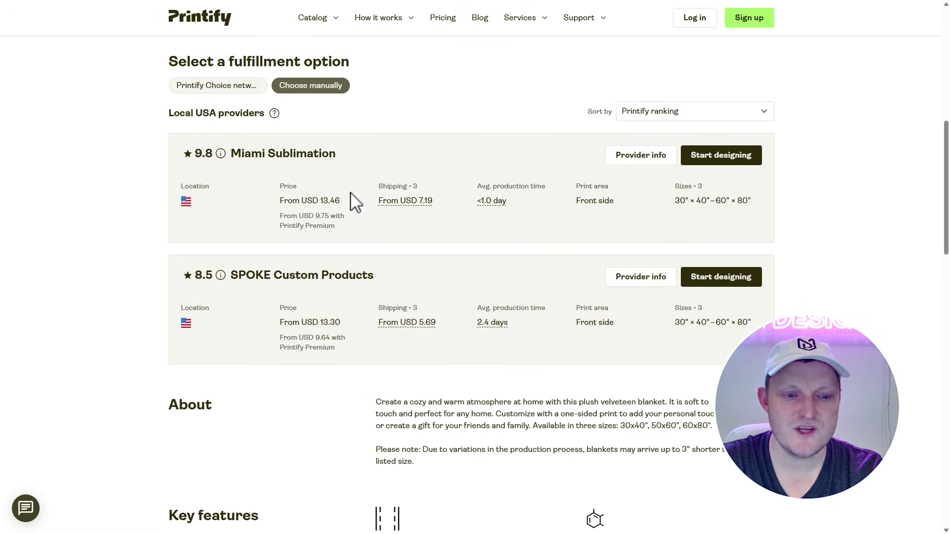
{"action": "scroll", "coordinate": [407, 214], "scroll_direction": "up", "scroll_amount": 3}
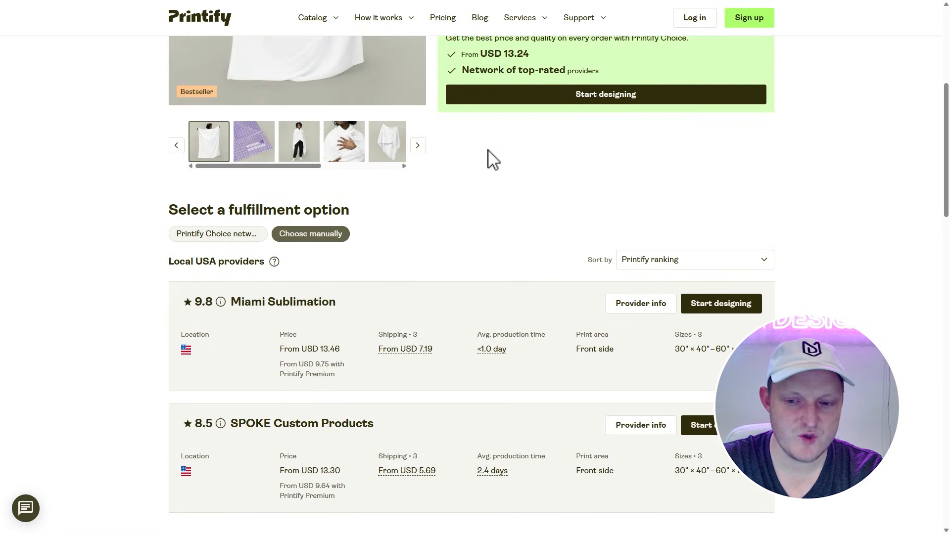
{"action": "scroll", "coordinate": [515, 238], "scroll_direction": "down", "scroll_amount": 1}
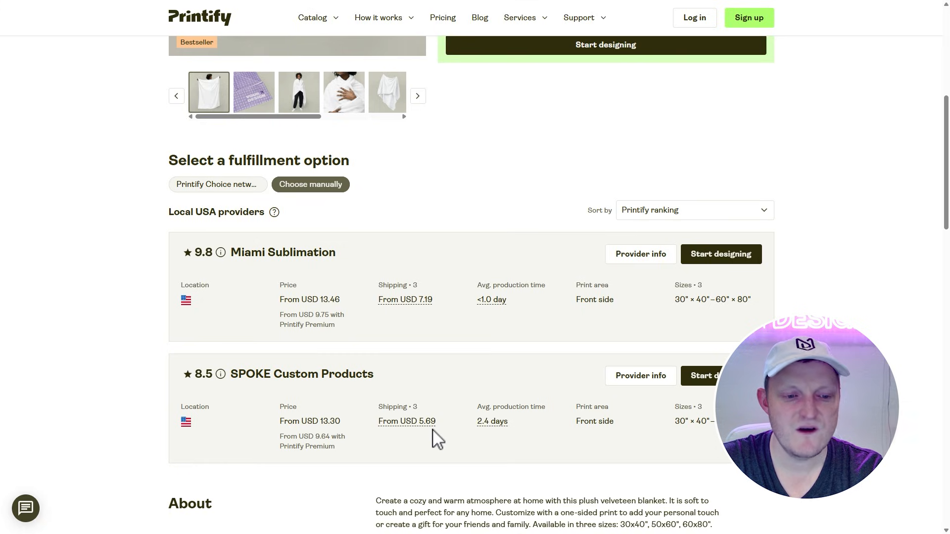
{"action": "scroll", "coordinate": [445, 416], "scroll_direction": "up", "scroll_amount": 5}
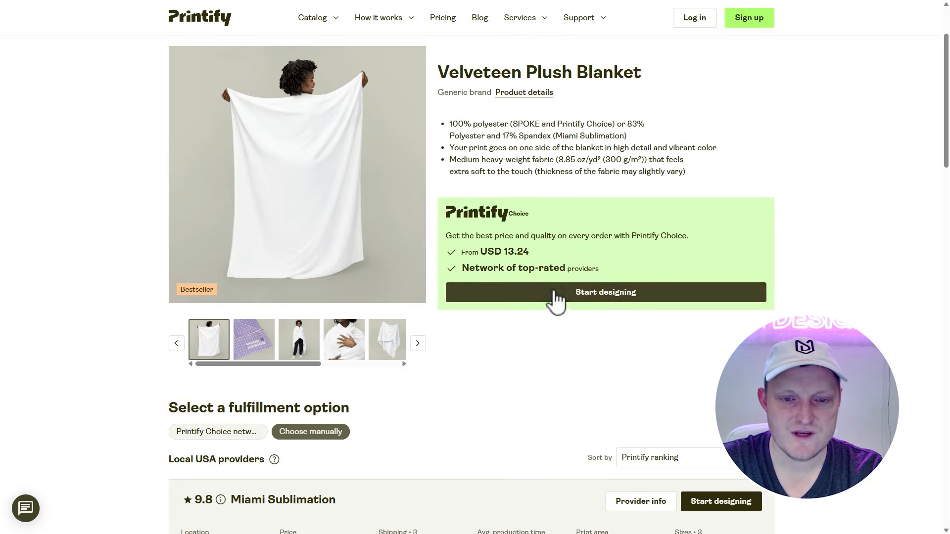
{"action": "scroll", "coordinate": [579, 298], "scroll_direction": "up", "scroll_amount": 1}
{"action": "scroll", "coordinate": [601, 292], "scroll_direction": "up", "scroll_amount": 1}
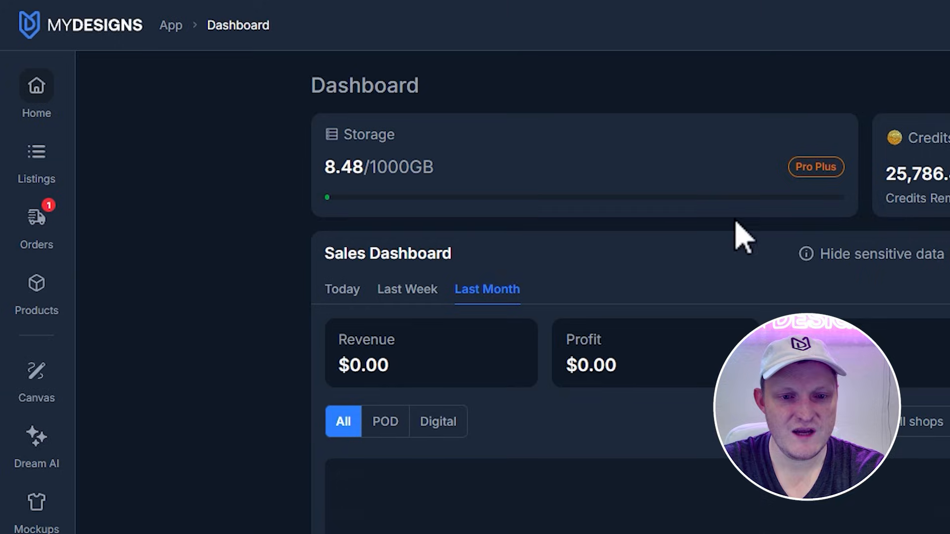
Step: Switch to MyDesigns and view the print partner settings for the Printify connection and its linked stores
{"action": "left_click", "coordinate": [22, 96]}
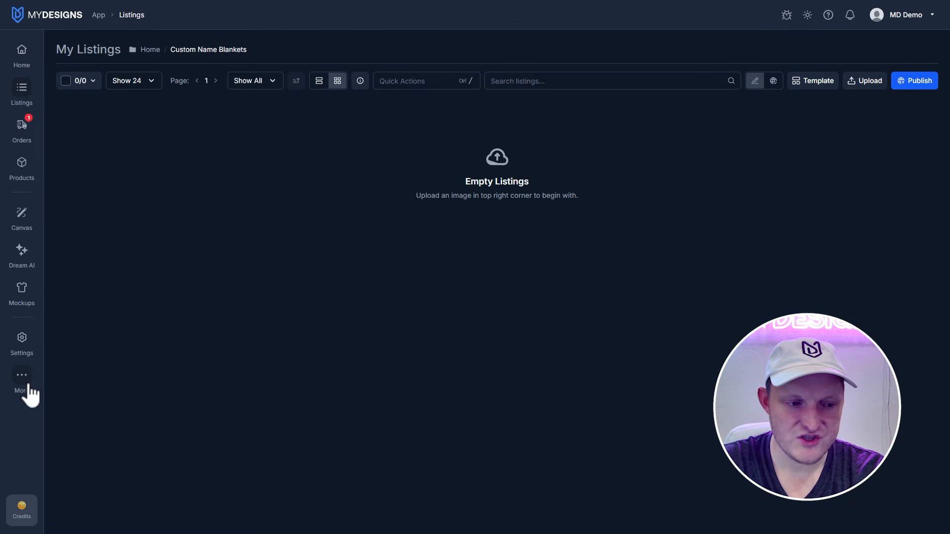
{"action": "left_click", "coordinate": [22, 342]}
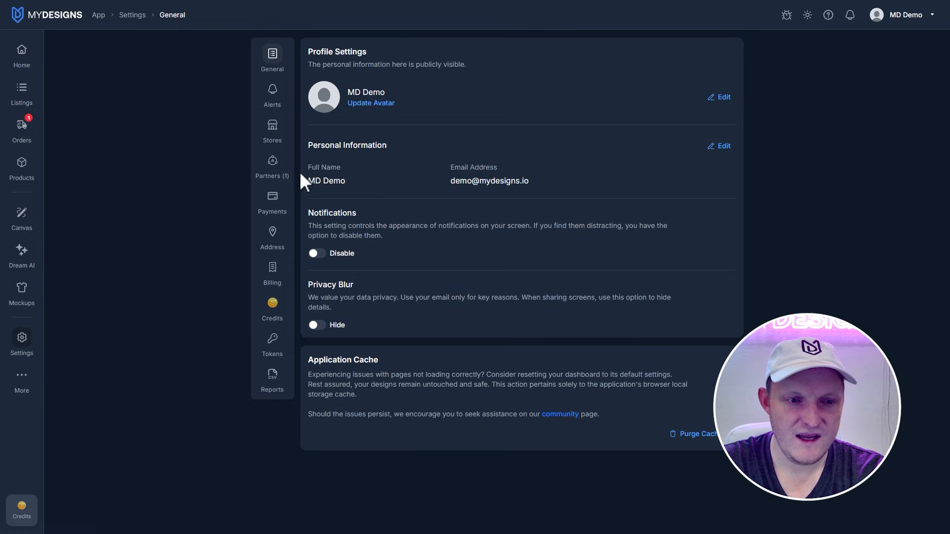
{"action": "left_click", "coordinate": [279, 174]}
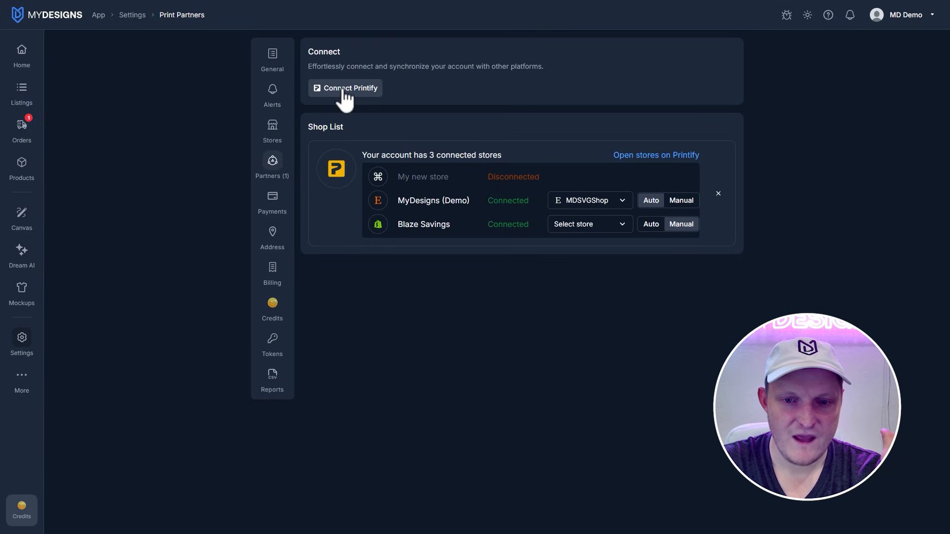
Step: Return to the listings and start publishing a print-on-demand product to Etsy
{"action": "left_click", "coordinate": [31, 101]}
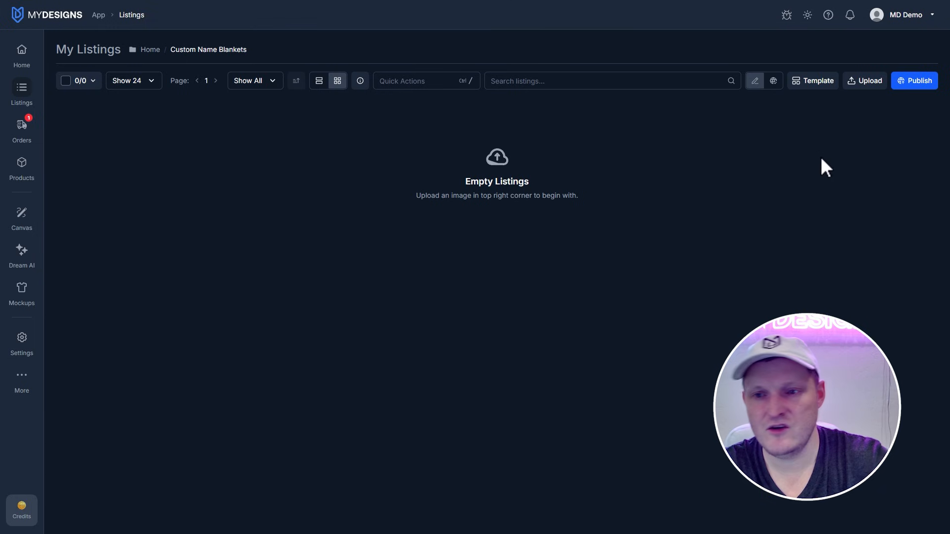
{"action": "left_click", "coordinate": [901, 56]}
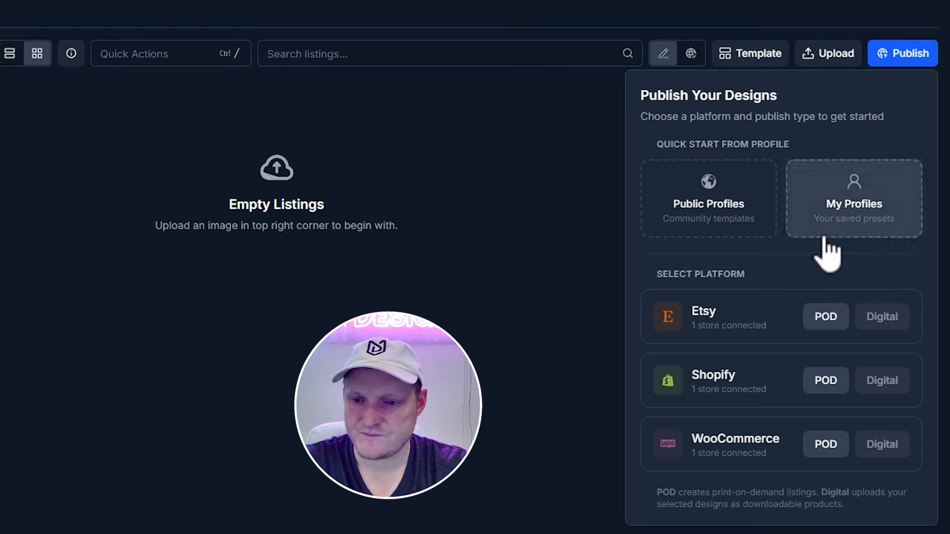
{"action": "left_click", "coordinate": [821, 321]}
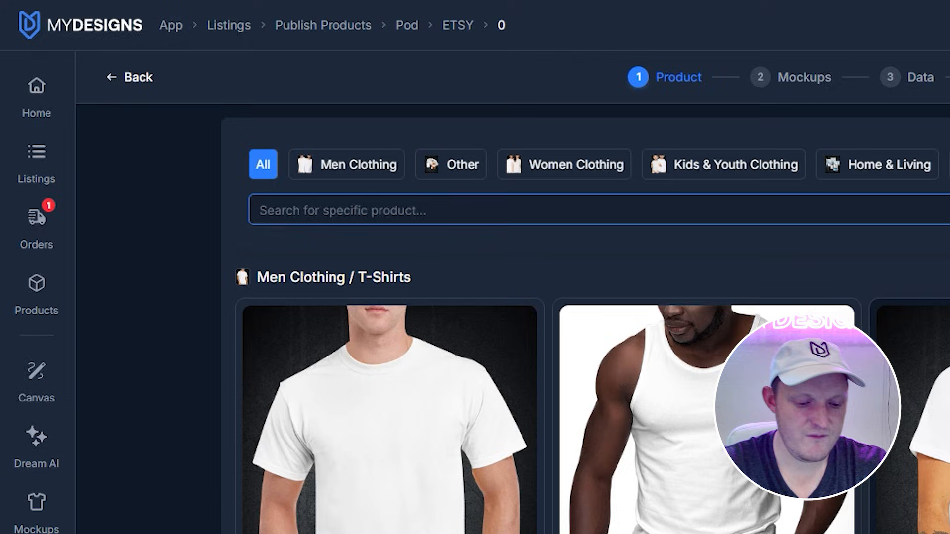
Step: Find the Velveteen Plush Blanket with Printify Choice as the provider and enable all three blanket sizes
{"action": "type", "text": "velveteen"}
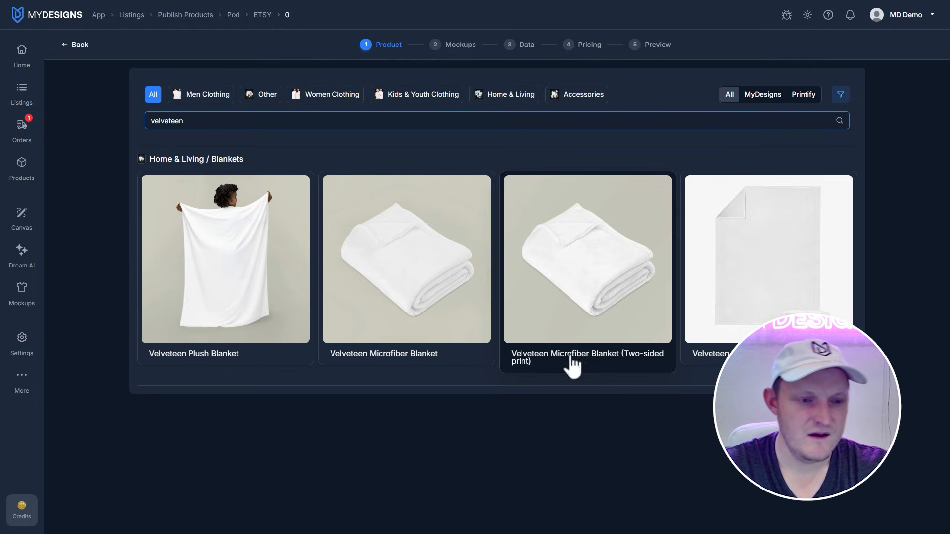
{"action": "left_click", "coordinate": [222, 243]}
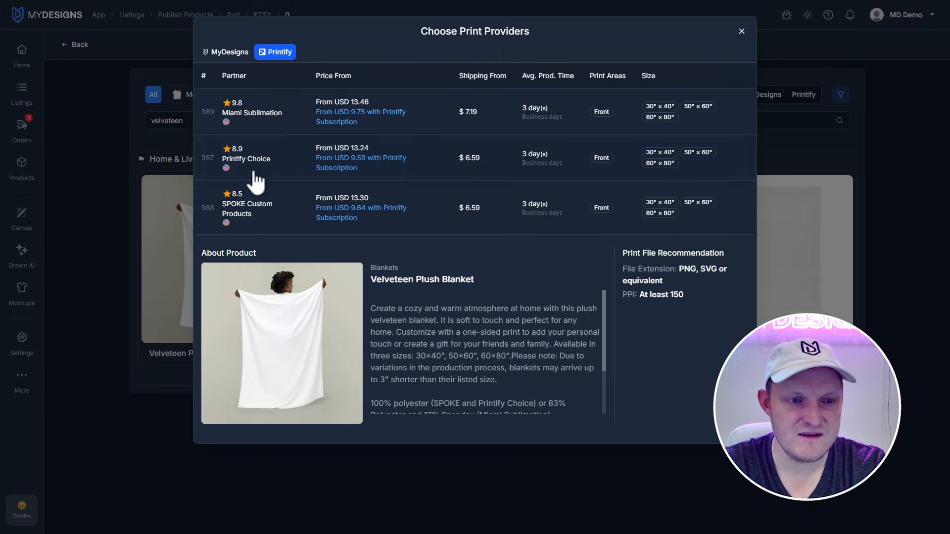
{"action": "left_click", "coordinate": [363, 169]}
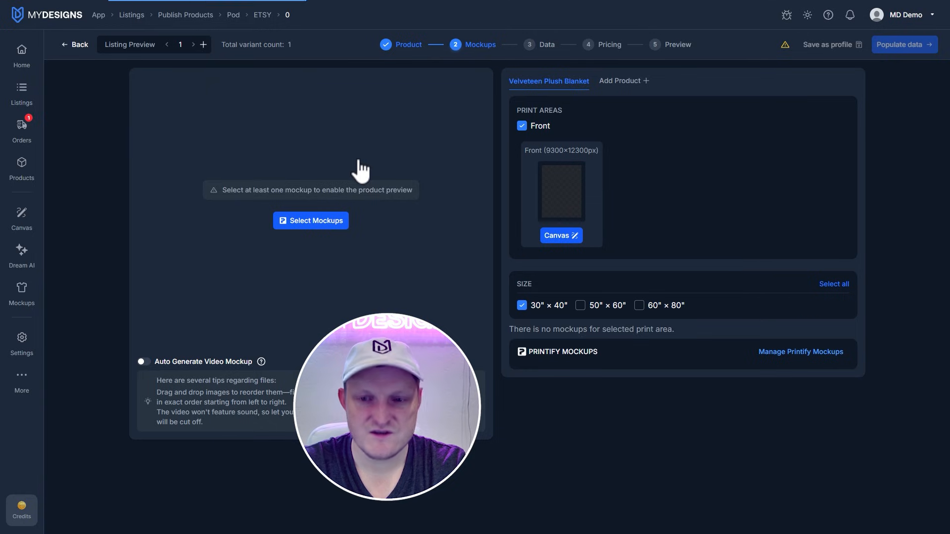
{"action": "left_click", "coordinate": [835, 284]}
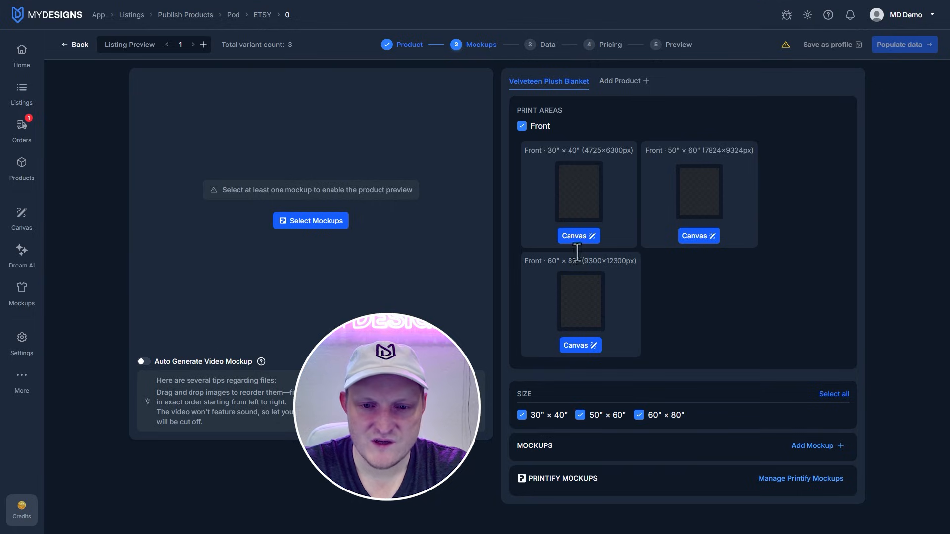
Step: Open the 30" × 40" front print area in the canvas and add a single-line text with a sample baby name
{"action": "left_click", "coordinate": [583, 236]}
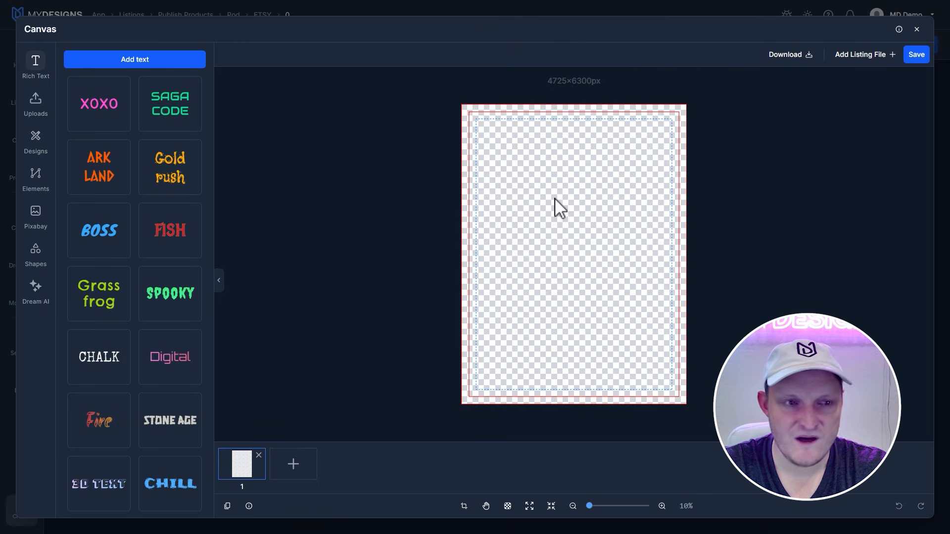
{"action": "left_click", "coordinate": [148, 62]}
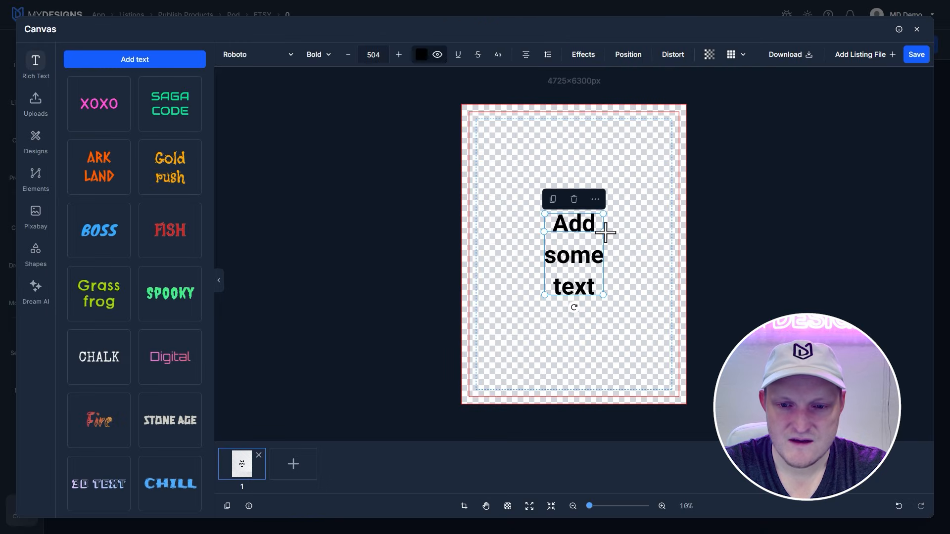
{"action": "left_click_drag", "start_coordinate": [617, 233], "coordinate": [662, 163]}
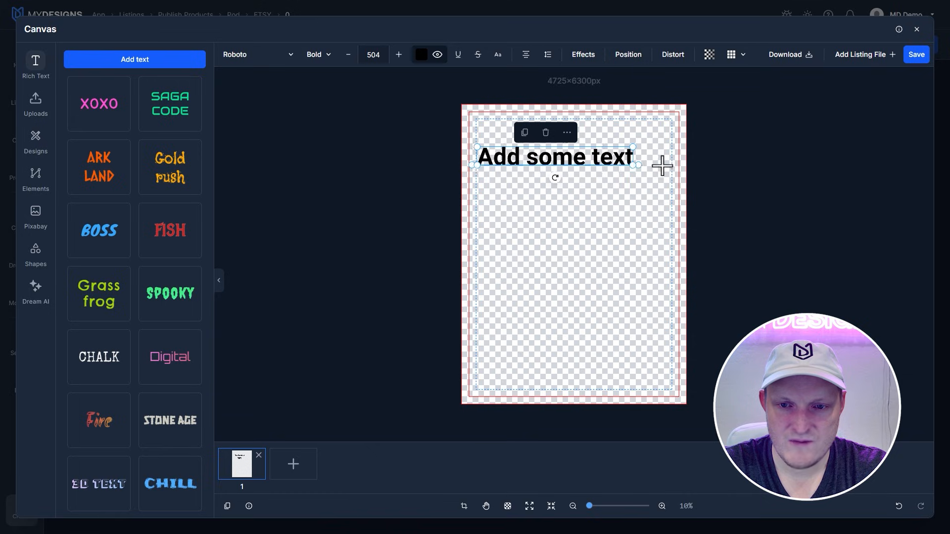
{"action": "double_click", "coordinate": [591, 153]}
{"action": "type", "text": "El"}
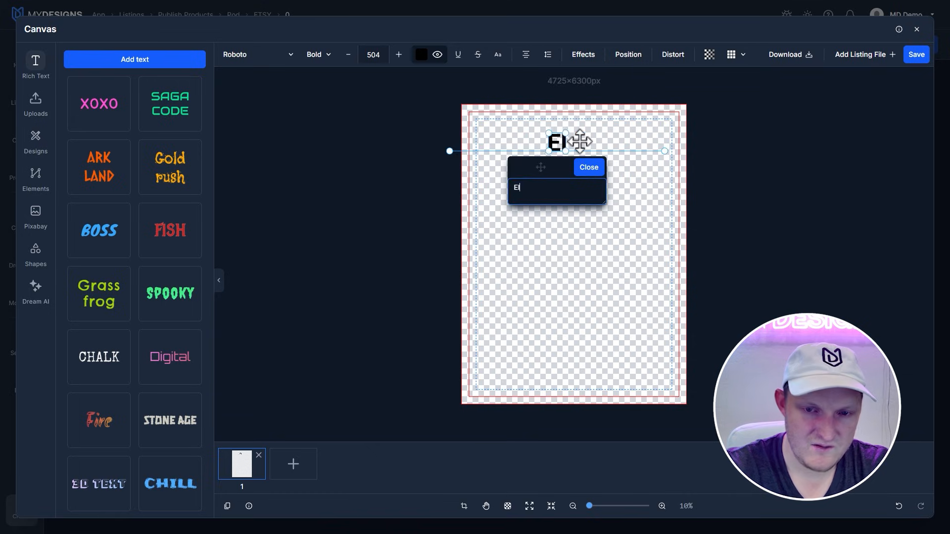
{"action": "type", "text": "la Rose"}
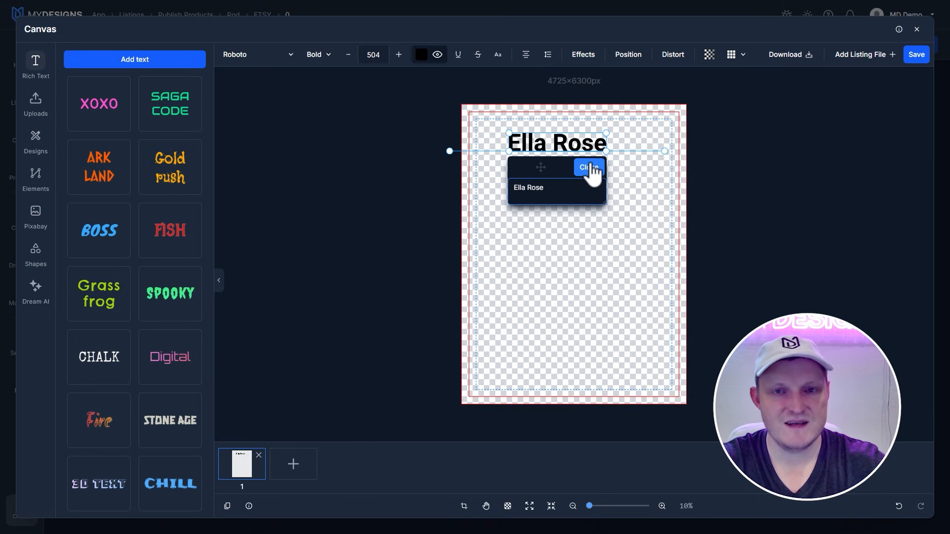
{"action": "left_click", "coordinate": [596, 228]}
Step: Set the name's font to Satisfy Regular and scale it to size 408 in the upper-left corner of the print area
{"action": "left_click_drag", "start_coordinate": [562, 145], "coordinate": [537, 135]}
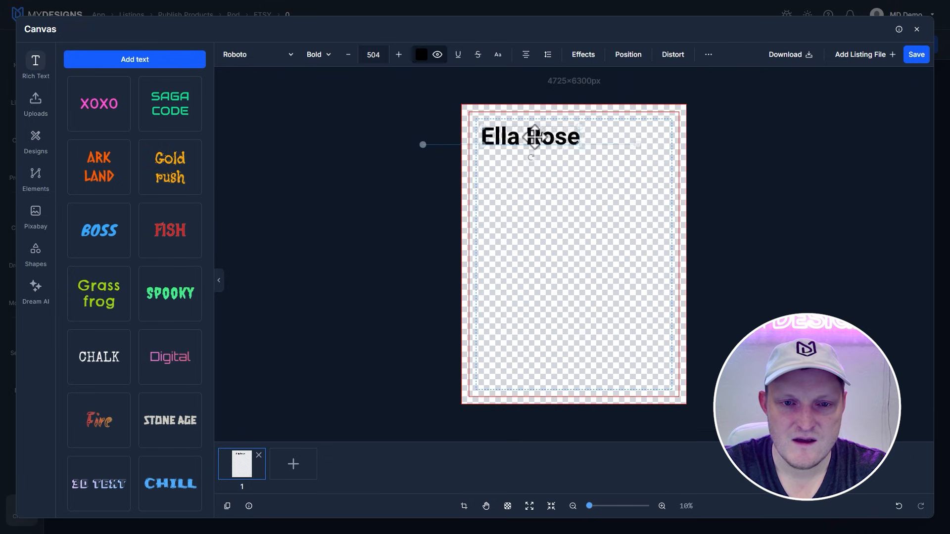
{"action": "left_click", "coordinate": [280, 58]}
{"action": "left_click", "coordinate": [273, 148]}
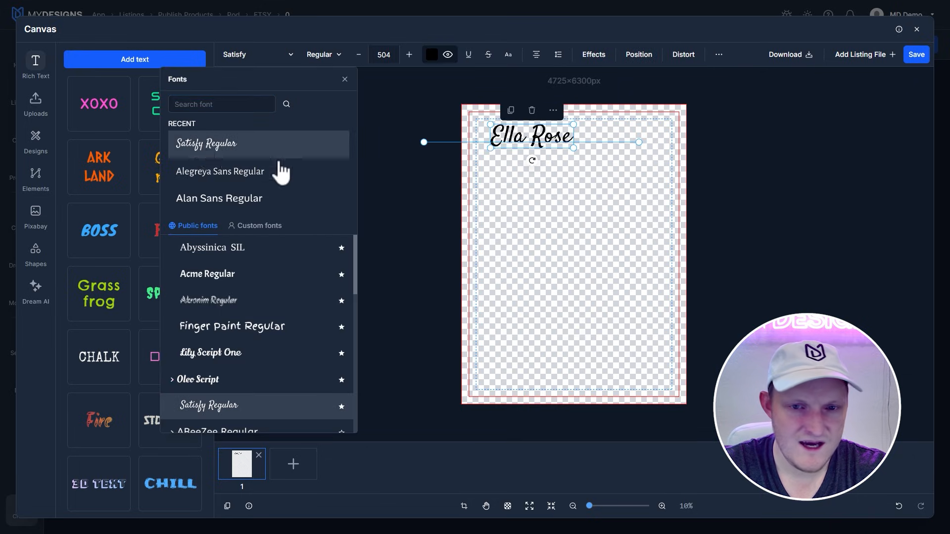
{"action": "left_click", "coordinate": [564, 173]}
{"action": "left_click", "coordinate": [537, 143]}
{"action": "left_click_drag", "start_coordinate": [574, 149], "coordinate": [518, 135]}
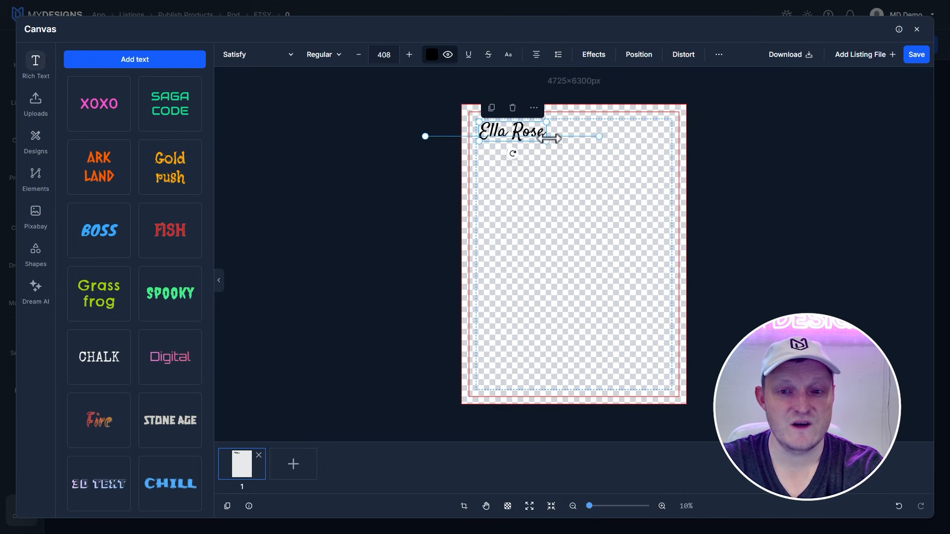
Step: Enable Pattern Repeat on the name text so it tiles across the blanket
{"action": "left_click", "coordinate": [721, 57]}
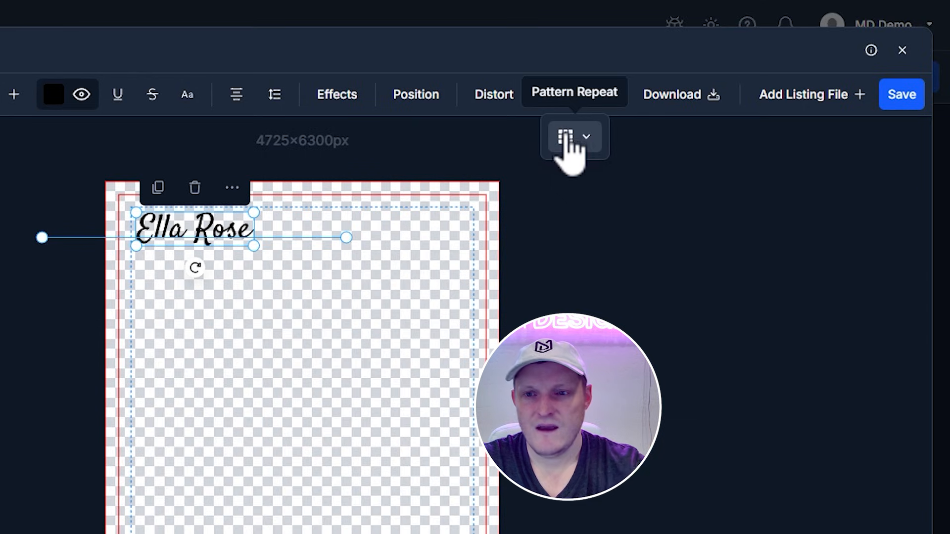
{"action": "left_click", "coordinate": [588, 139]}
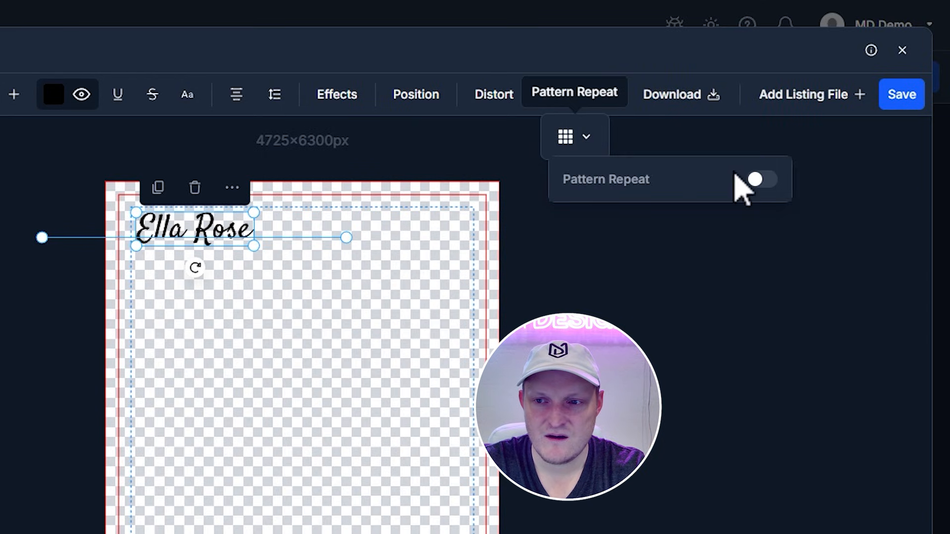
{"action": "left_click", "coordinate": [766, 180]}
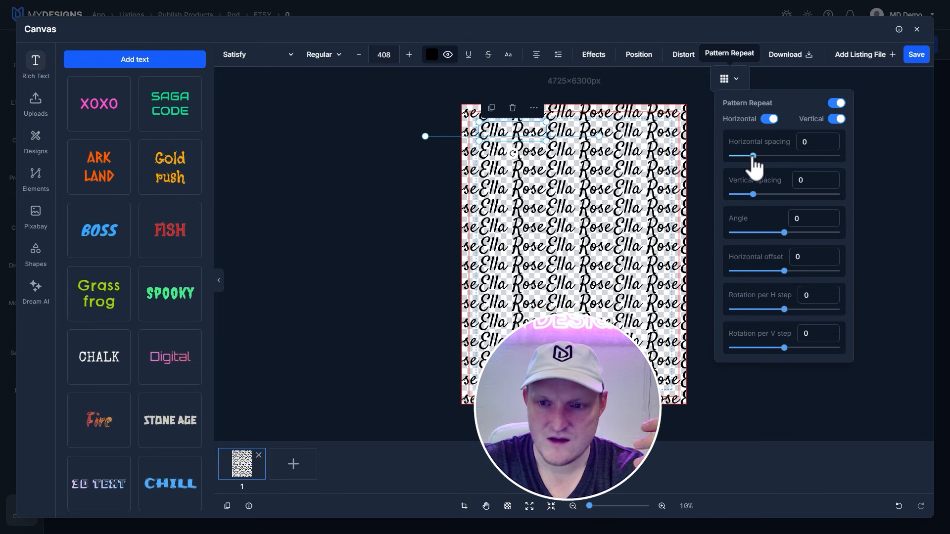
Step: Set the repeated name pattern's horizontal spacing to 30 and vertical spacing to 50
{"action": "left_click_drag", "start_coordinate": [753, 156], "coordinate": [767, 157]}
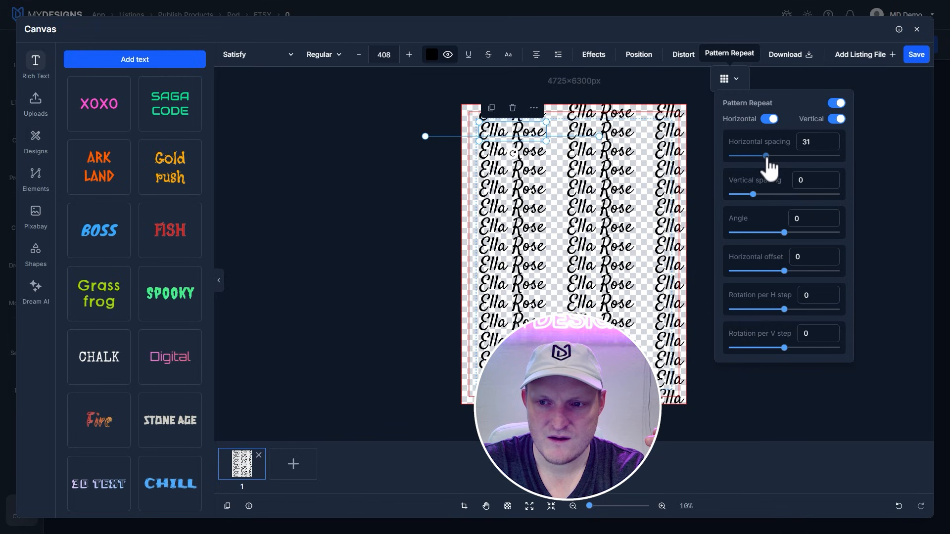
{"action": "double_click", "coordinate": [796, 145]}
{"action": "type", "text": "30"}
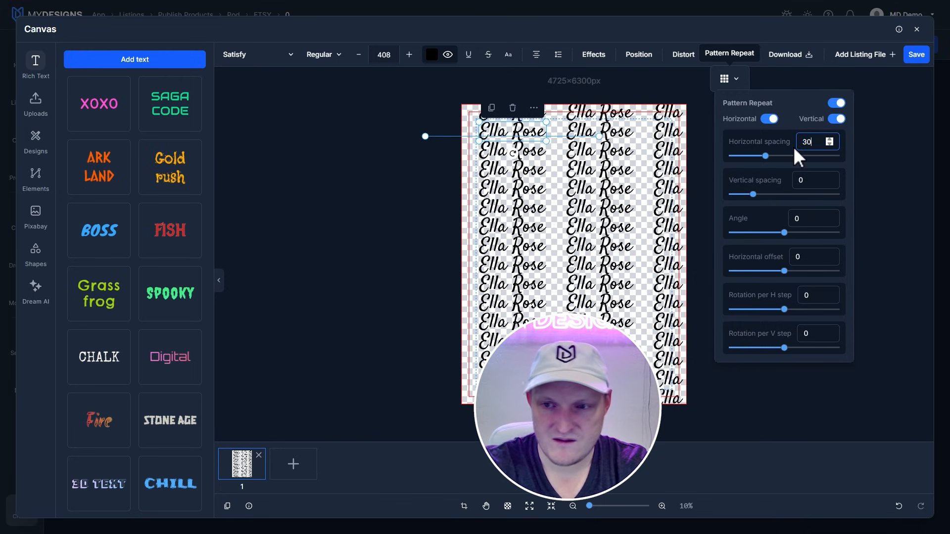
{"action": "left_click_drag", "start_coordinate": [755, 194], "coordinate": [775, 206]}
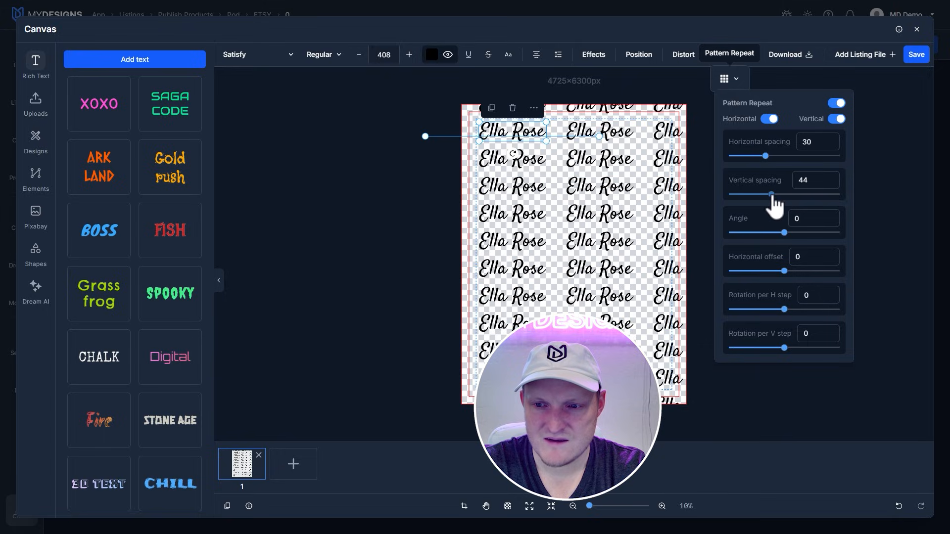
{"action": "type", "text": "50"}
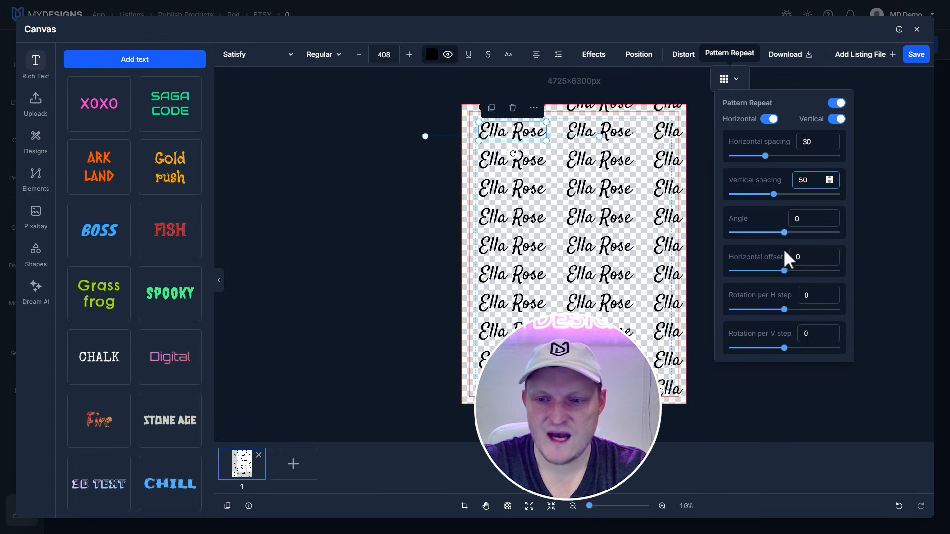
Step: Try tilting the name pattern, return its angle to 0, and set the horizontal offset to 66
{"action": "left_click_drag", "start_coordinate": [789, 236], "coordinate": [792, 234]}
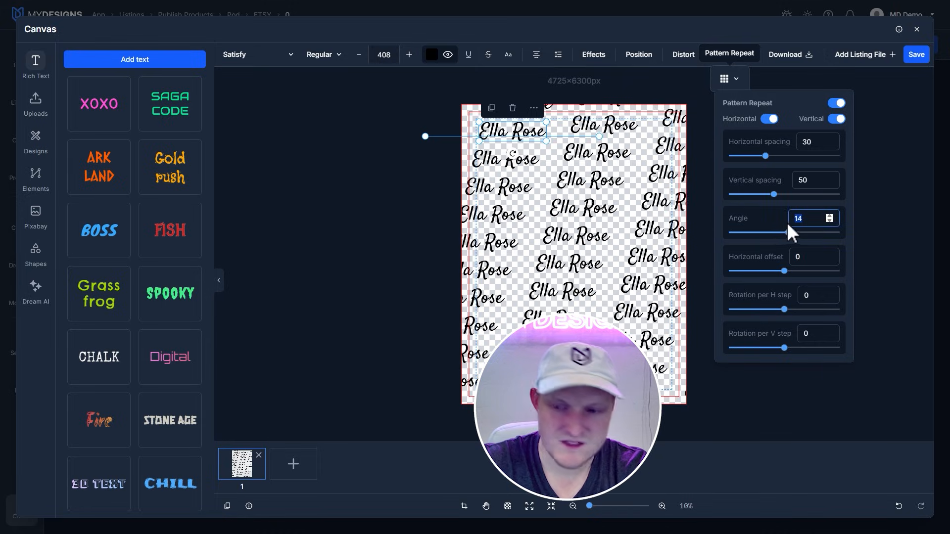
{"action": "type", "text": "0"}
{"action": "left_click_drag", "start_coordinate": [787, 274], "coordinate": [819, 273]}
{"action": "left_click_drag", "start_coordinate": [824, 281], "coordinate": [821, 281]}
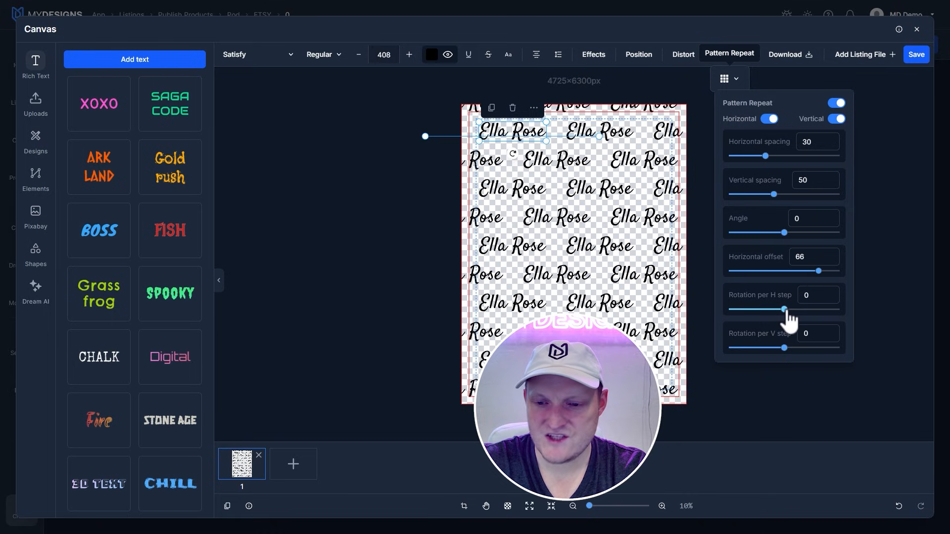
Step: Try rotating the repeated names per horizontal and per vertical step, and reset both rotations to 0
{"action": "left_click_drag", "start_coordinate": [786, 312], "coordinate": [792, 313]}
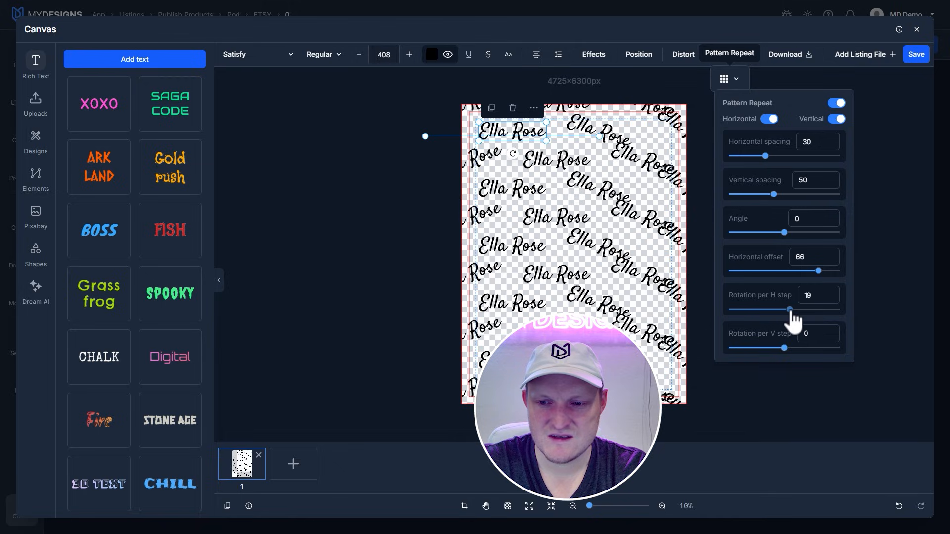
{"action": "double_click", "coordinate": [799, 296]}
{"action": "type", "text": "0"}
{"action": "left_click_drag", "start_coordinate": [787, 355], "coordinate": [793, 356]}
{"action": "type", "text": "0"}
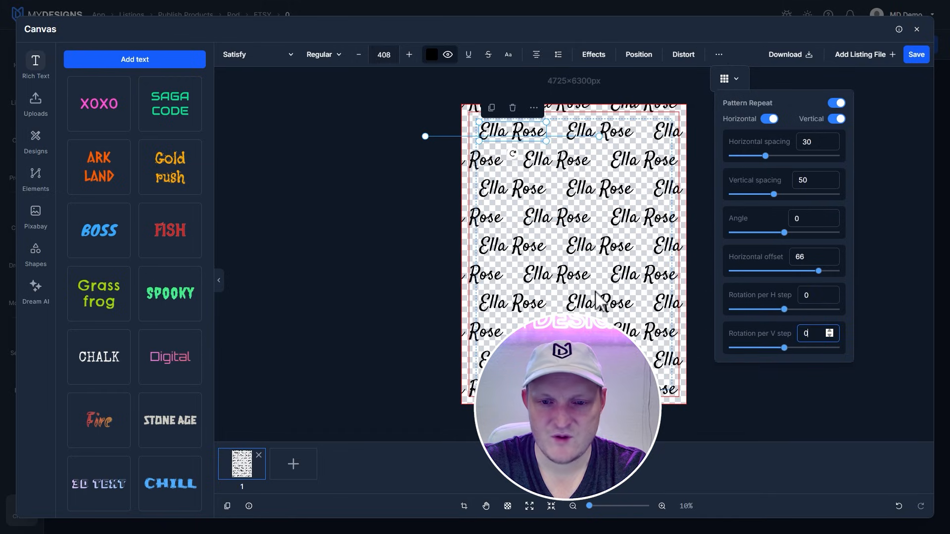
Step: Set the name pattern's vertical spacing to 60 and its horizontal spacing to 35
{"action": "left_click", "coordinate": [817, 186]}
{"action": "type", "text": "0"}
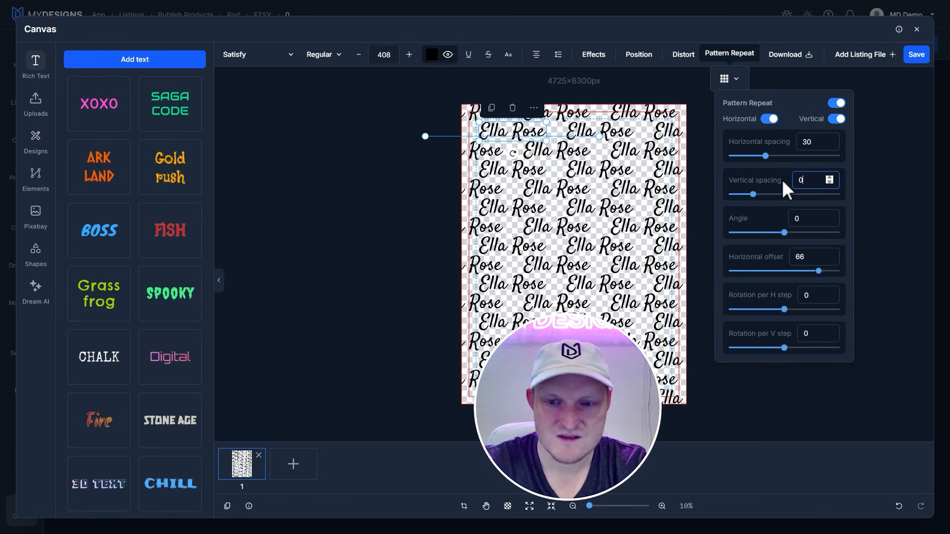
{"action": "key", "text": "BackSpace"}
{"action": "type", "text": "60"}
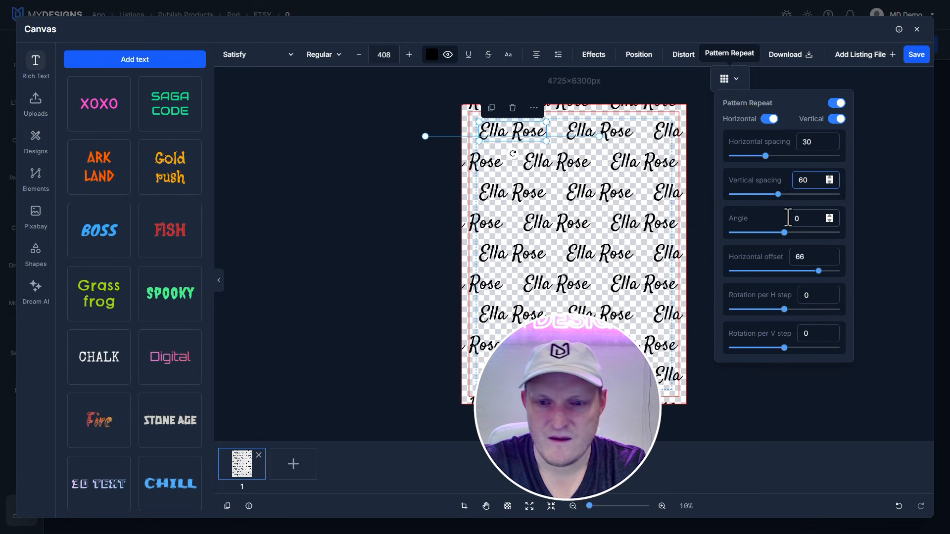
{"action": "left_click", "coordinate": [812, 143]}
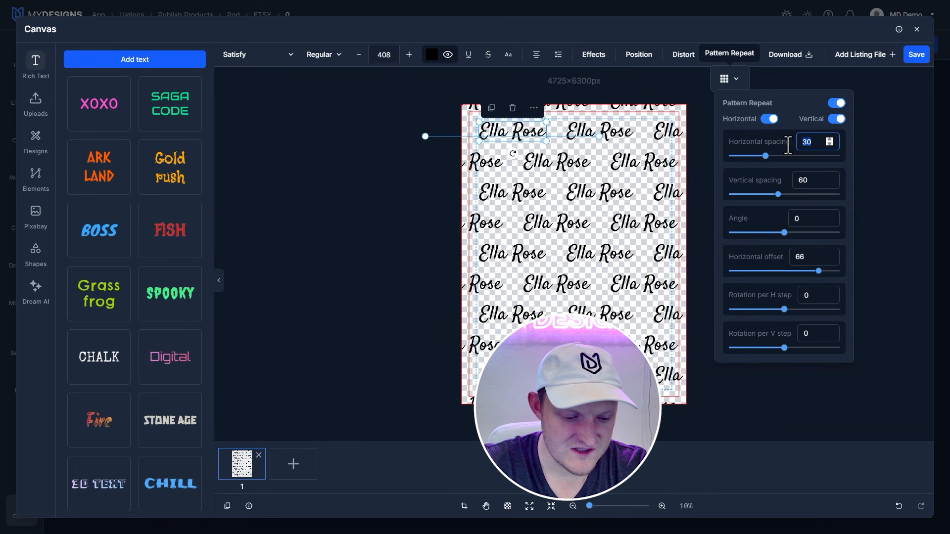
{"action": "type", "text": "35"}
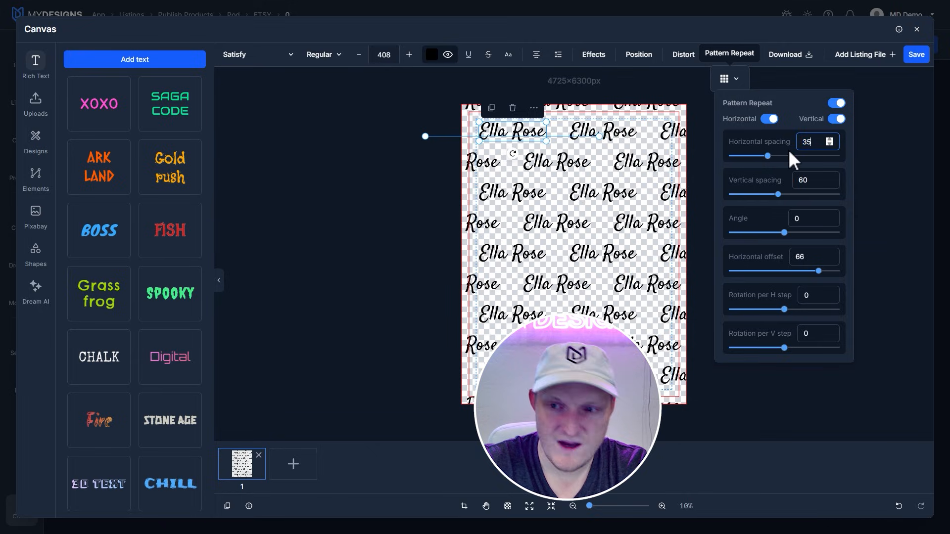
Step: Scale the repeating name down to size 314 and save the 30" × 40" design
{"action": "left_click", "coordinate": [879, 213]}
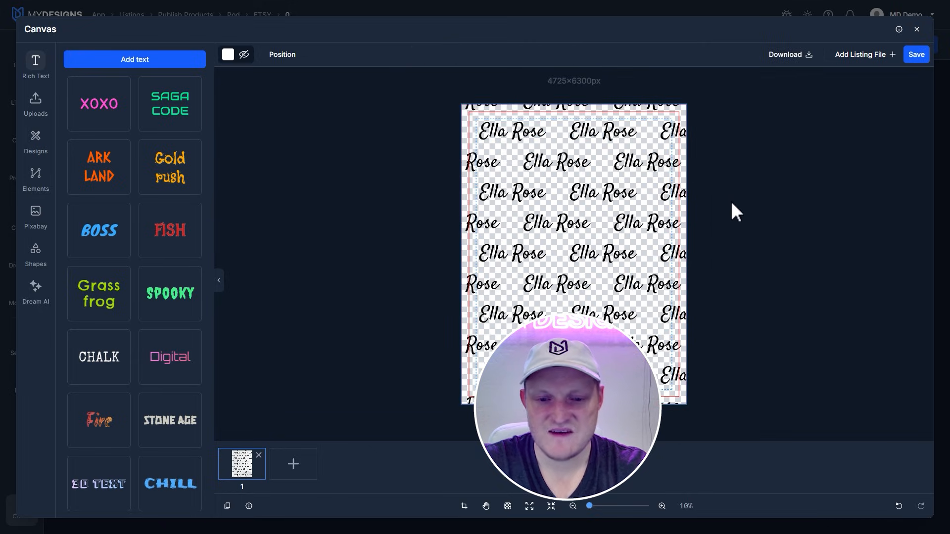
{"action": "left_click", "coordinate": [517, 130]}
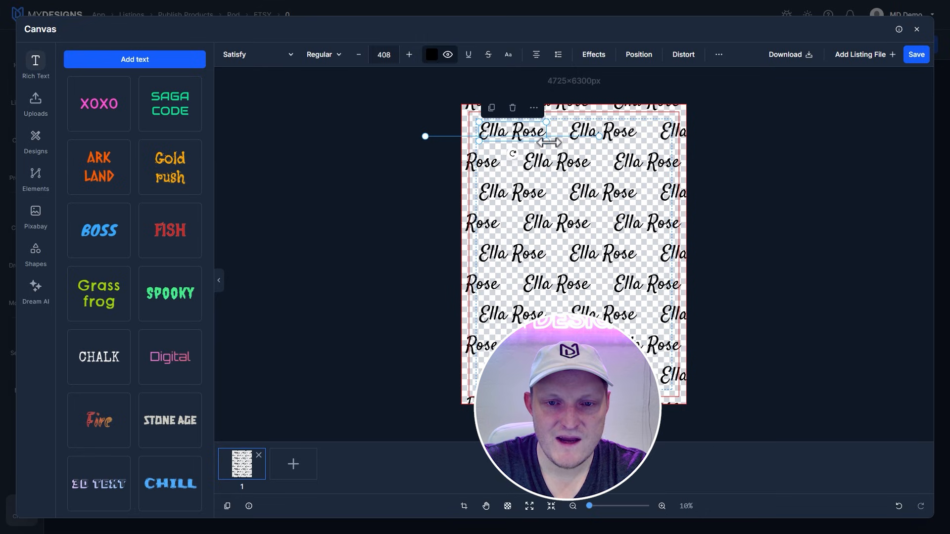
{"action": "left_click_drag", "start_coordinate": [549, 143], "coordinate": [530, 138]}
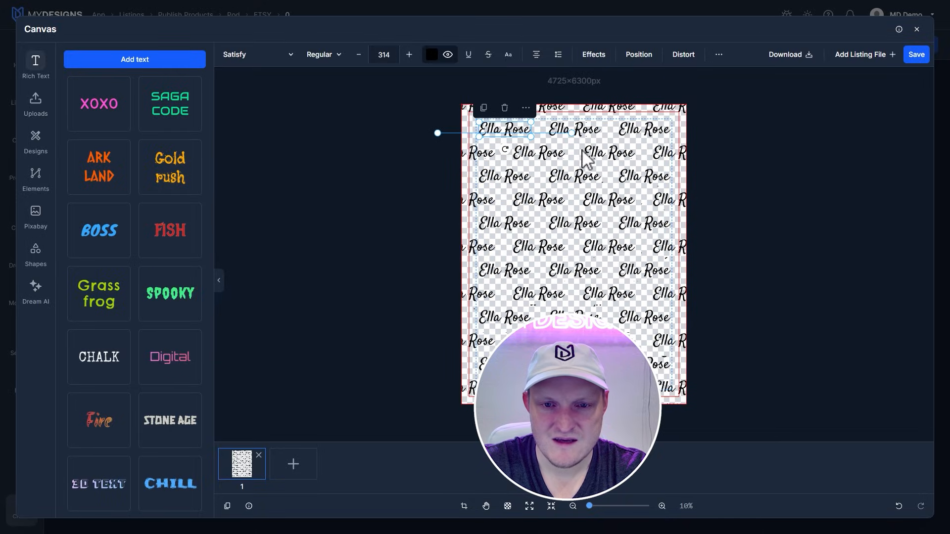
{"action": "left_click", "coordinate": [750, 277]}
{"action": "left_click", "coordinate": [492, 132]}
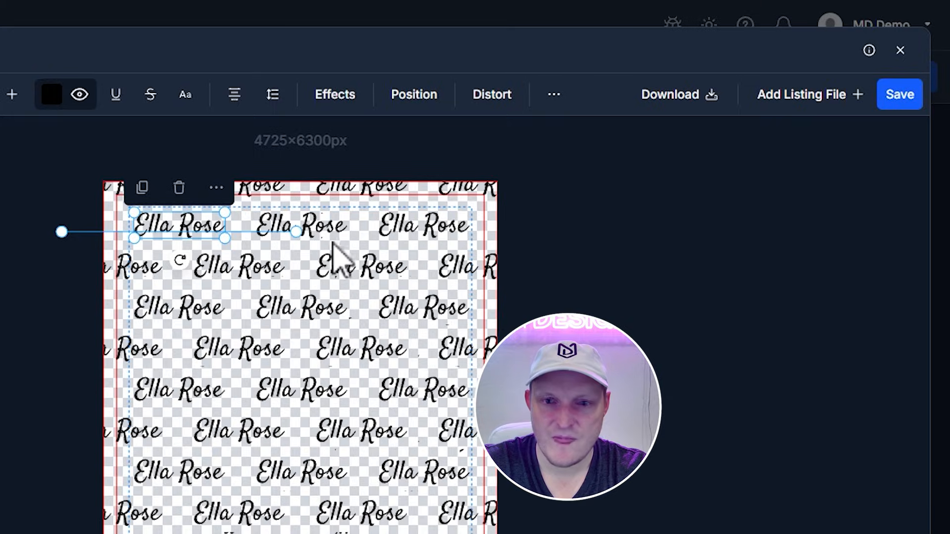
{"action": "left_click", "coordinate": [898, 96]}
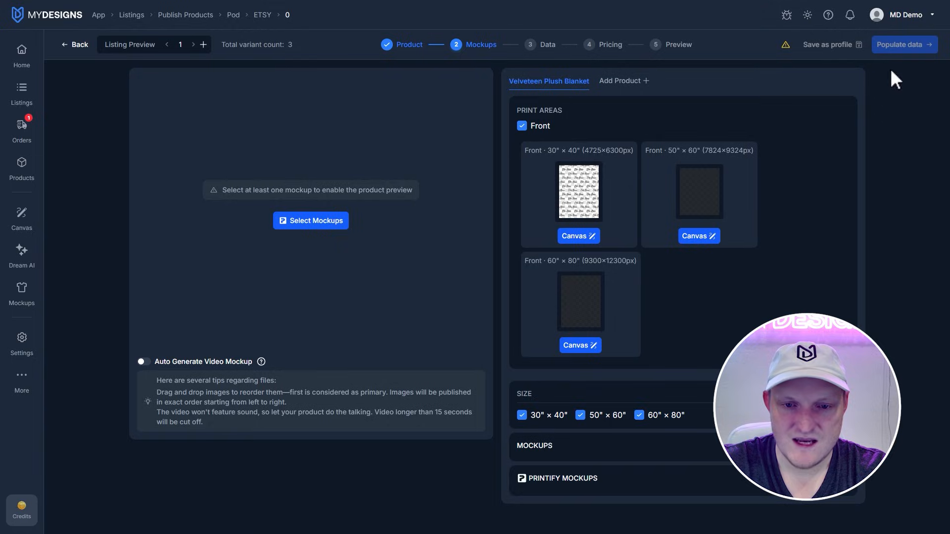
Step: Paste the name pattern into the 50" × 60" front print area, enlarge the text, and save the design
{"action": "left_click", "coordinate": [699, 238]}
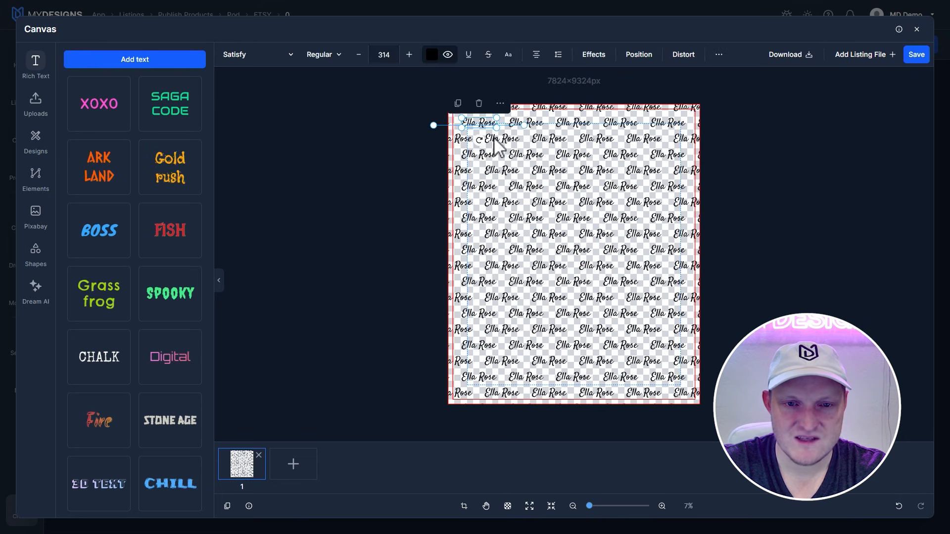
{"action": "left_click_drag", "start_coordinate": [497, 127], "coordinate": [525, 143]}
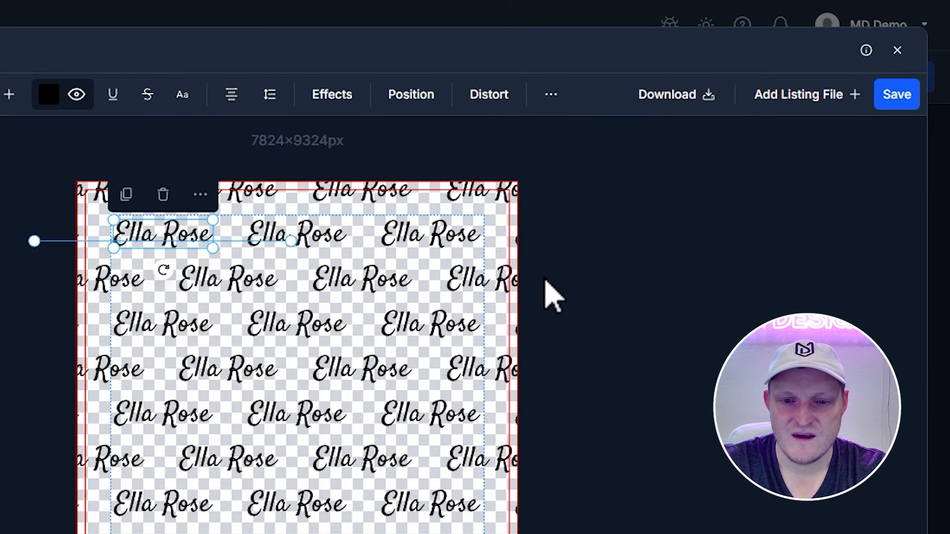
{"action": "left_click", "coordinate": [916, 54]}
Step: Paste the name pattern into the 60" × 80" front print area, scale it to size 657, and save
{"action": "left_click", "coordinate": [582, 345]}
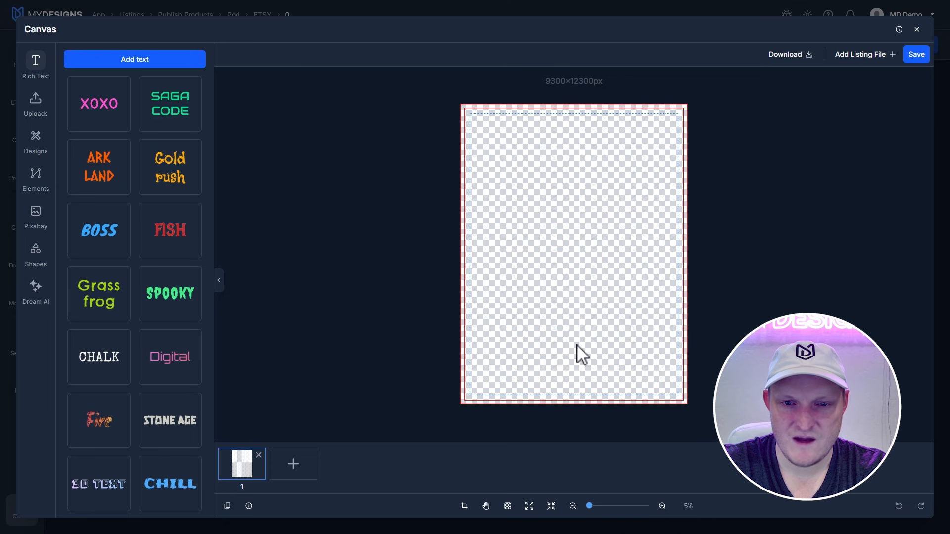
{"action": "left_click_drag", "start_coordinate": [495, 121], "coordinate": [525, 132]}
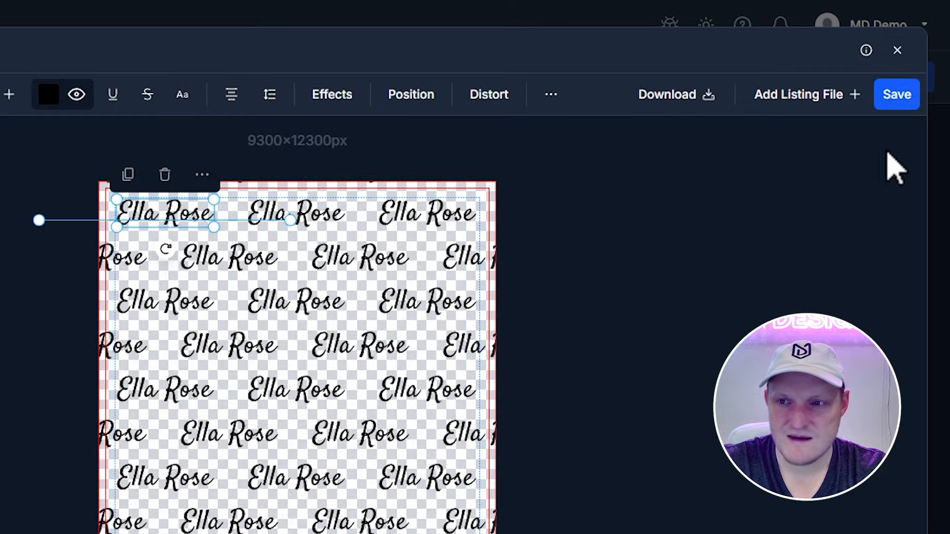
{"action": "left_click", "coordinate": [916, 55]}
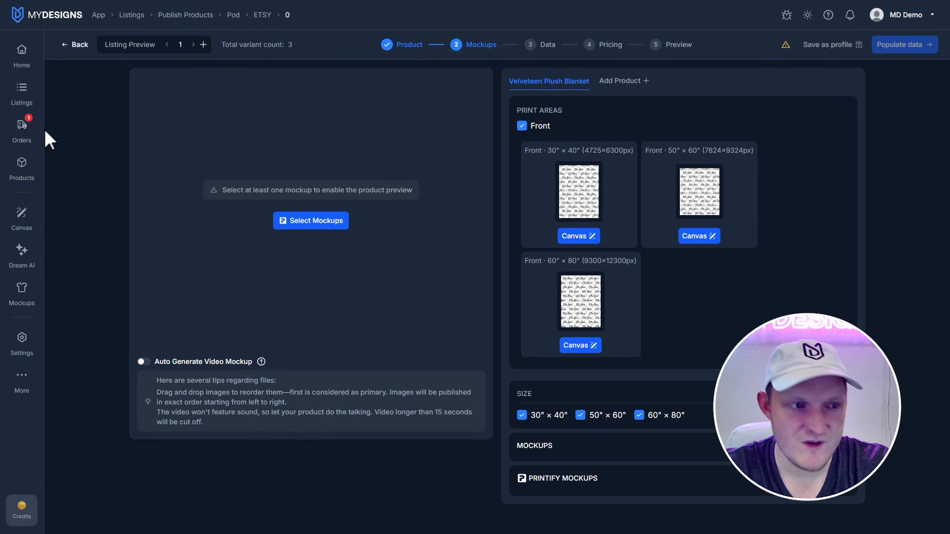
Step: Reopen the 30" × 40" print area and give its canvas a visible solid light blue background, #83b1dd
{"action": "left_click", "coordinate": [579, 237]}
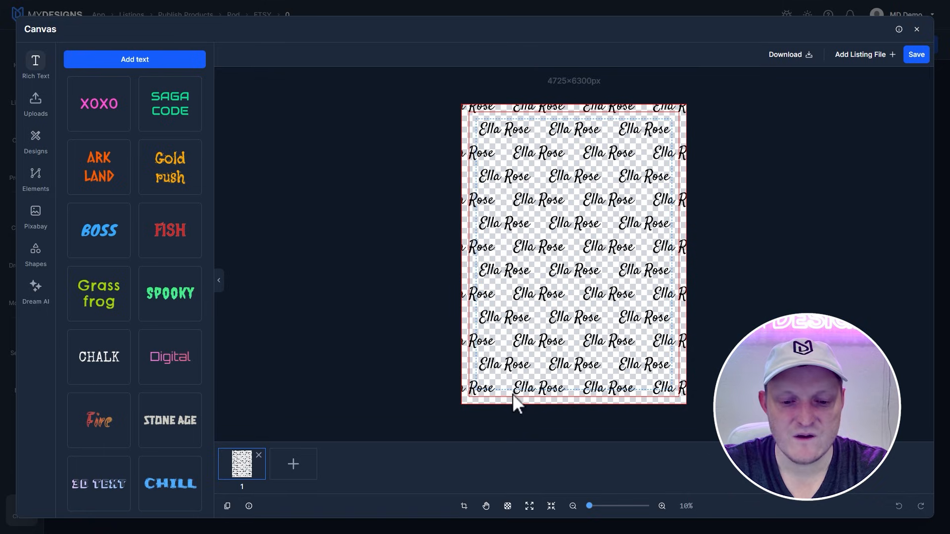
{"action": "left_click", "coordinate": [508, 507]}
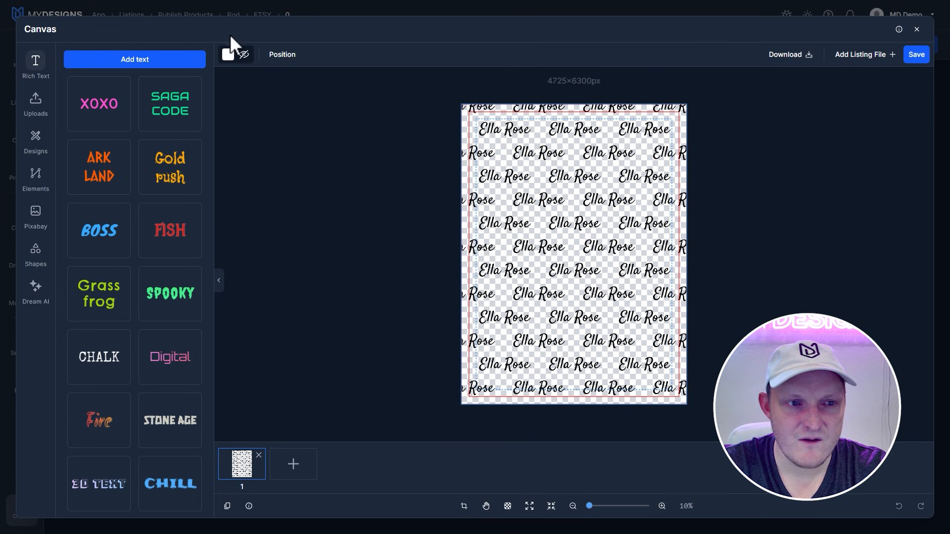
{"action": "left_click", "coordinate": [244, 55]}
{"action": "left_click", "coordinate": [228, 55]}
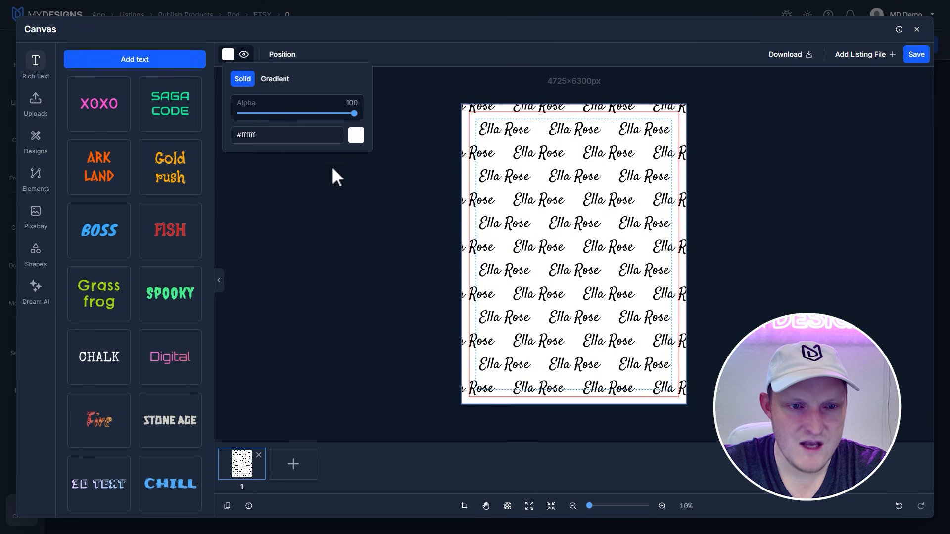
{"action": "left_click", "coordinate": [356, 135]}
{"action": "left_click", "coordinate": [434, 206]}
{"action": "left_click_drag", "start_coordinate": [448, 148], "coordinate": [419, 131]}
{"action": "left_click_drag", "start_coordinate": [433, 206], "coordinate": [434, 206]}
{"action": "left_click_drag", "start_coordinate": [438, 147], "coordinate": [411, 135]}
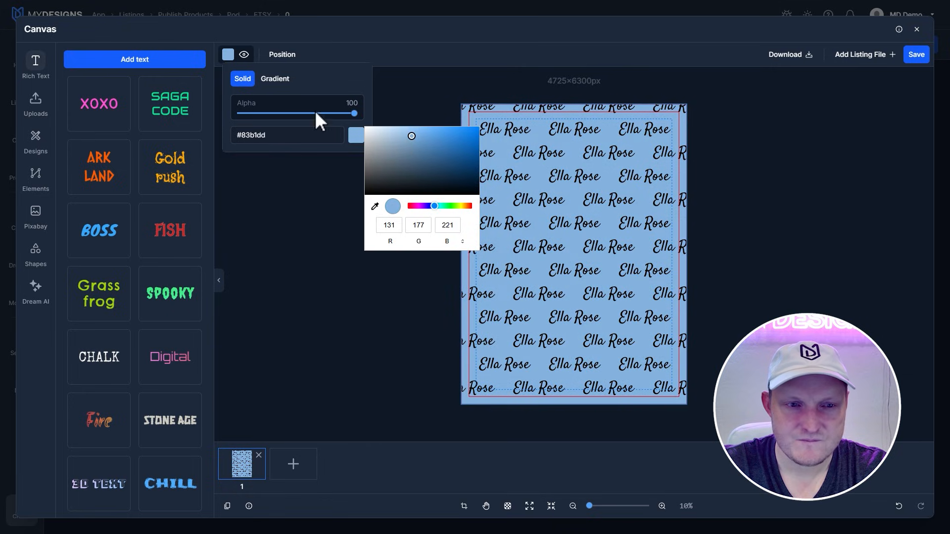
Step: Copy the background's hex code #83b1dd and save the 30" × 40" design
{"action": "left_click", "coordinate": [276, 135]}
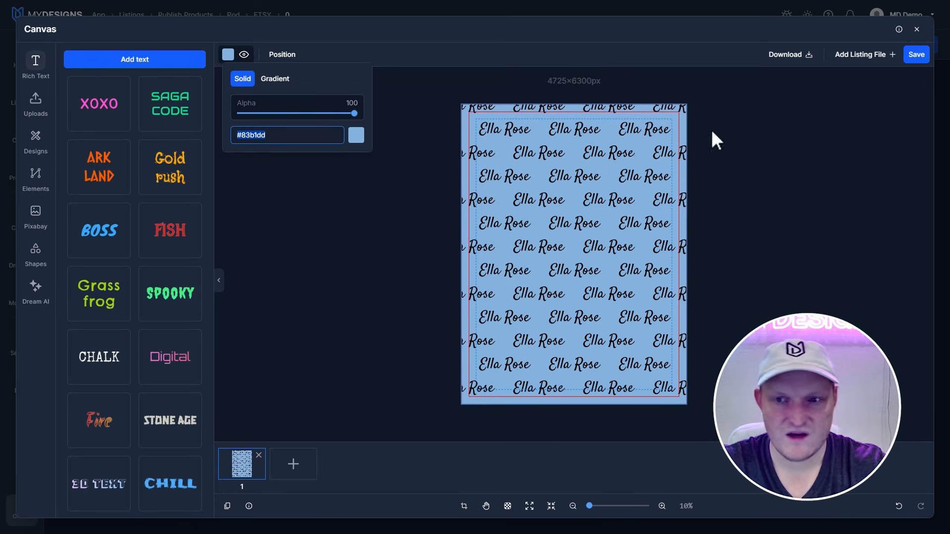
{"action": "left_click", "coordinate": [846, 114]}
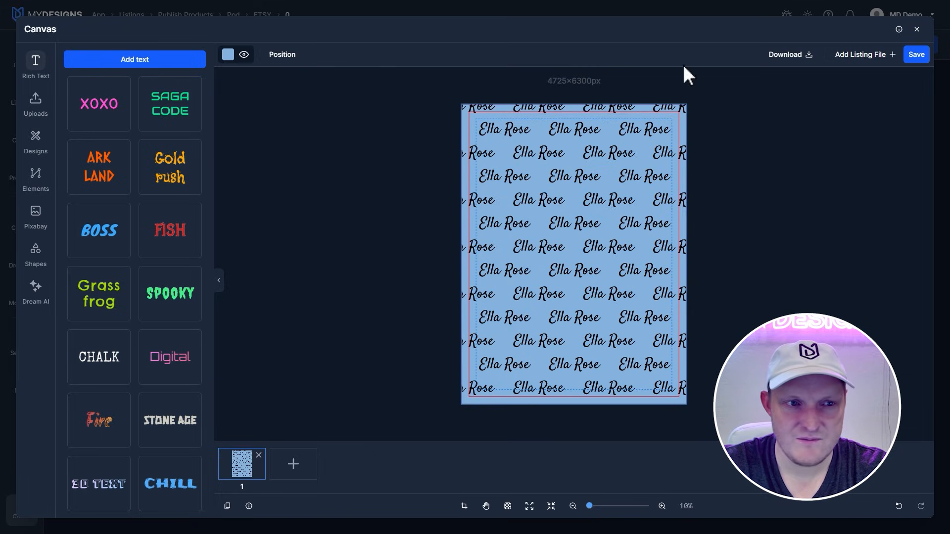
{"action": "left_click", "coordinate": [228, 55]}
{"action": "left_click", "coordinate": [273, 140]}
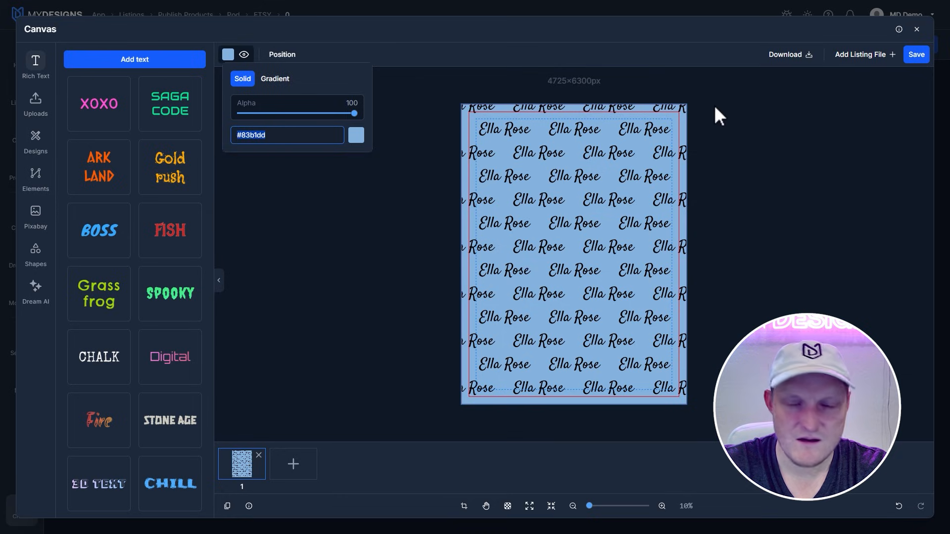
{"action": "left_click", "coordinate": [913, 57]}
Step: Apply the copied #83b1dd background color to the 50" × 60" print area and save the design
{"action": "left_click", "coordinate": [717, 240]}
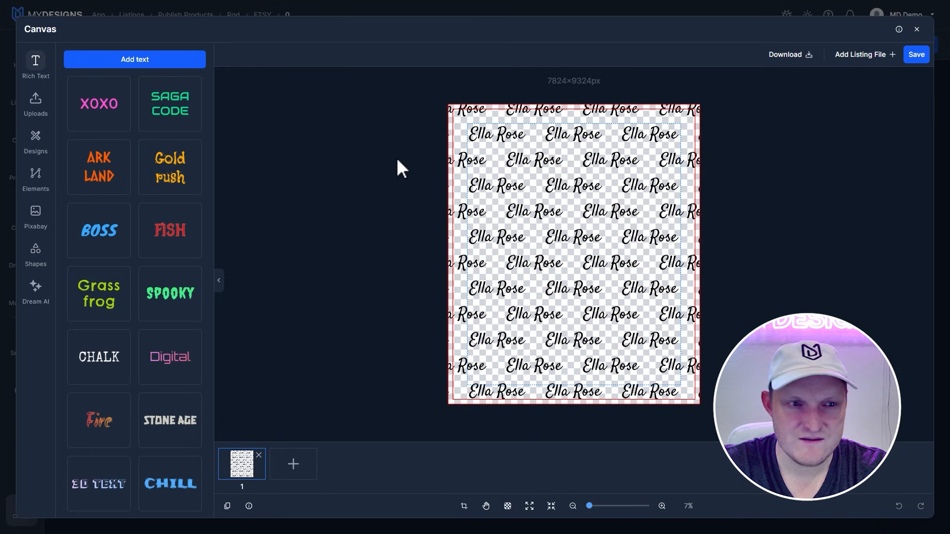
{"action": "left_click", "coordinate": [508, 506]}
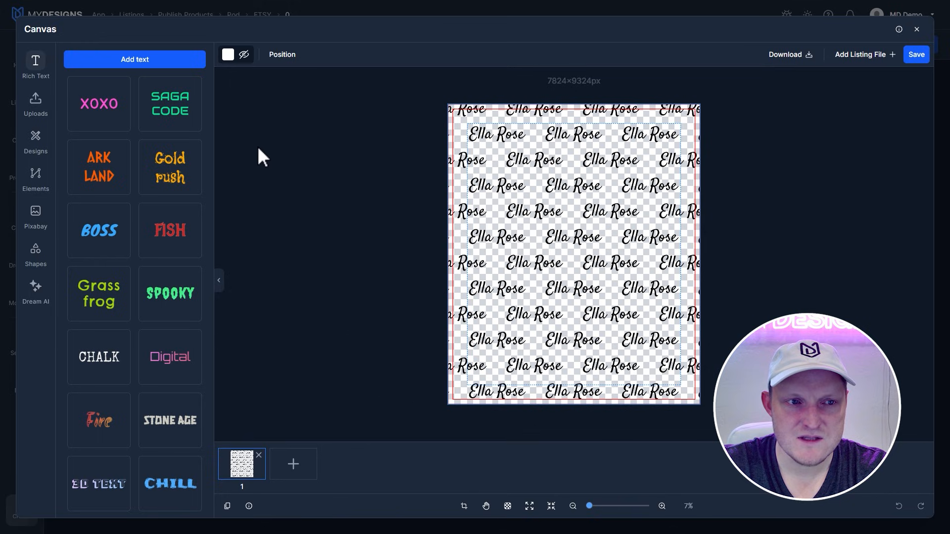
{"action": "left_click", "coordinate": [244, 56]}
{"action": "left_click", "coordinate": [228, 55]}
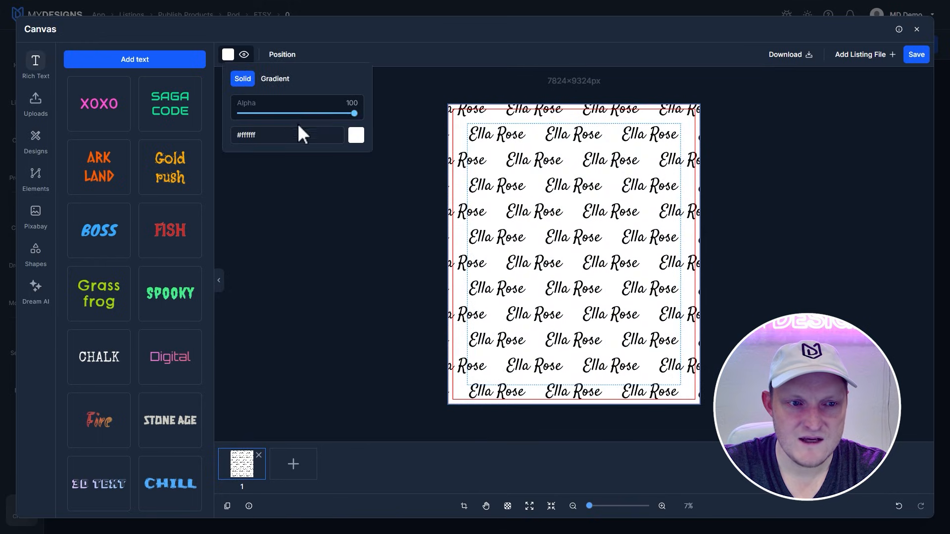
{"action": "key", "text": "ctrl+v"}
{"action": "left_click", "coordinate": [333, 204]}
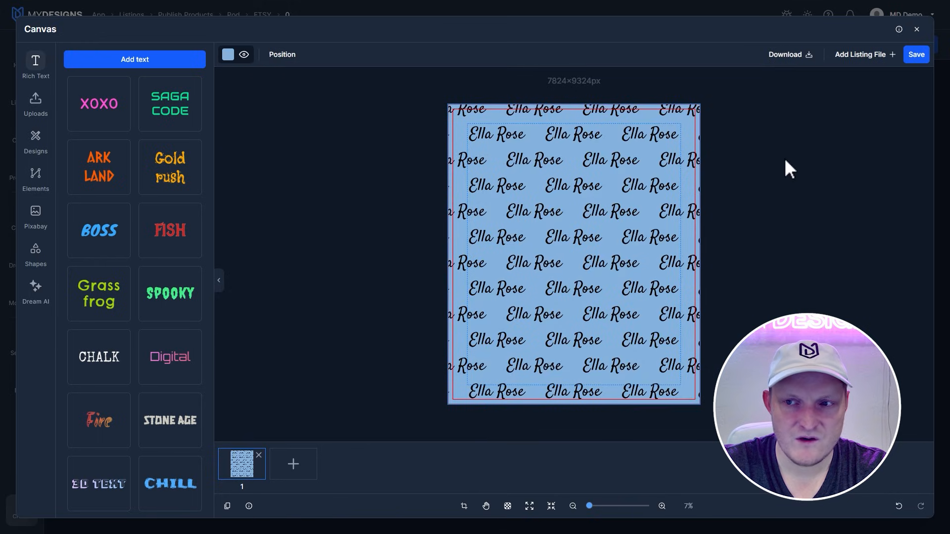
{"action": "left_click", "coordinate": [916, 55]}
Step: Apply the copied #83b1dd background color to the 60" × 80" print area and save the design
{"action": "left_click", "coordinate": [576, 345]}
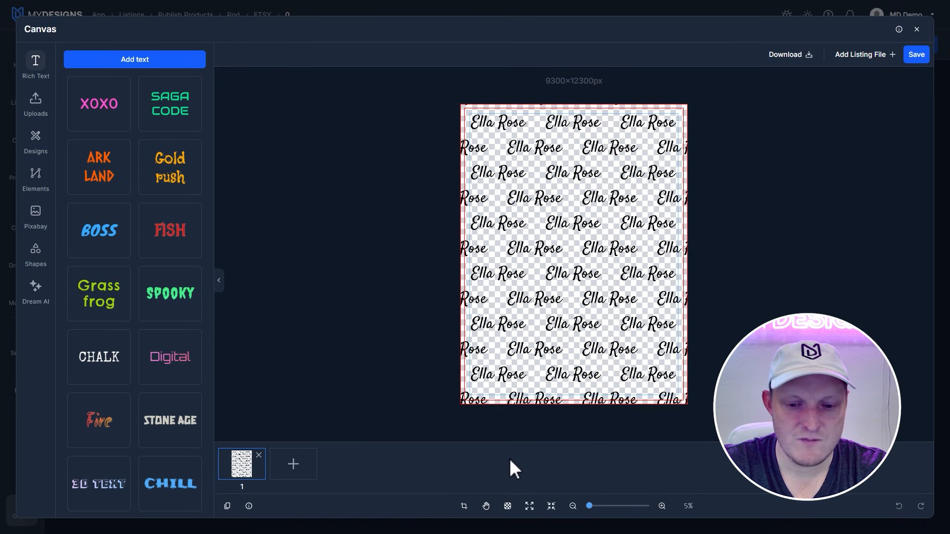
{"action": "left_click", "coordinate": [508, 507]}
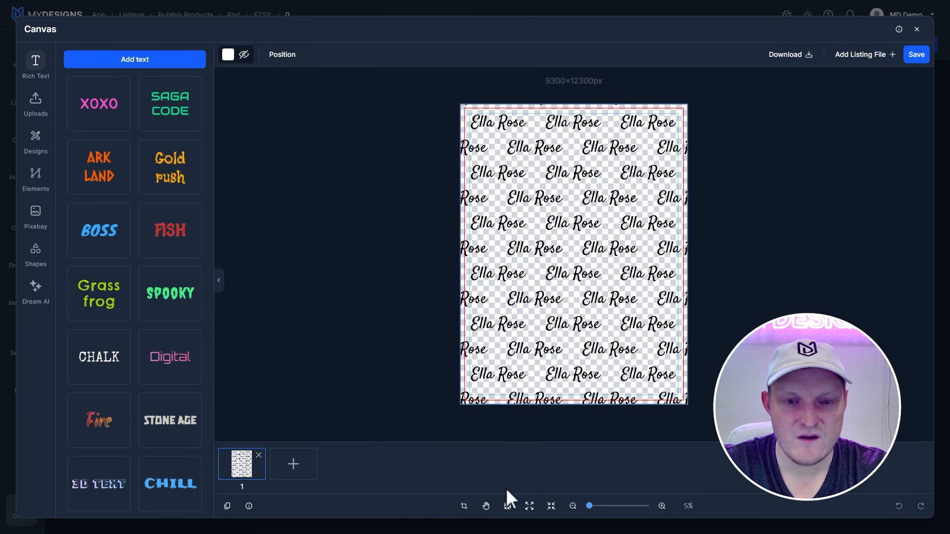
{"action": "left_click", "coordinate": [228, 57]}
{"action": "left_click", "coordinate": [306, 144]}
{"action": "type", "text": "#83b1dd"}
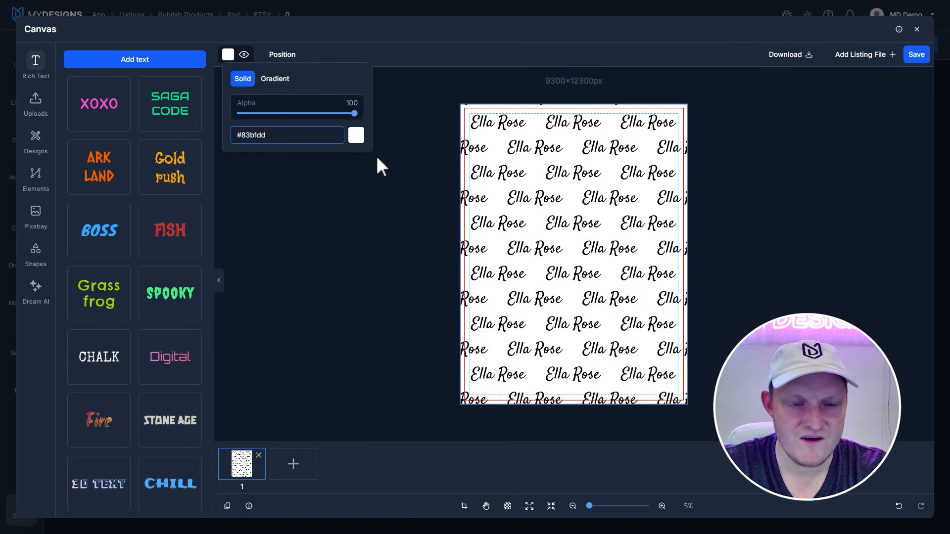
{"action": "left_click", "coordinate": [499, 189]}
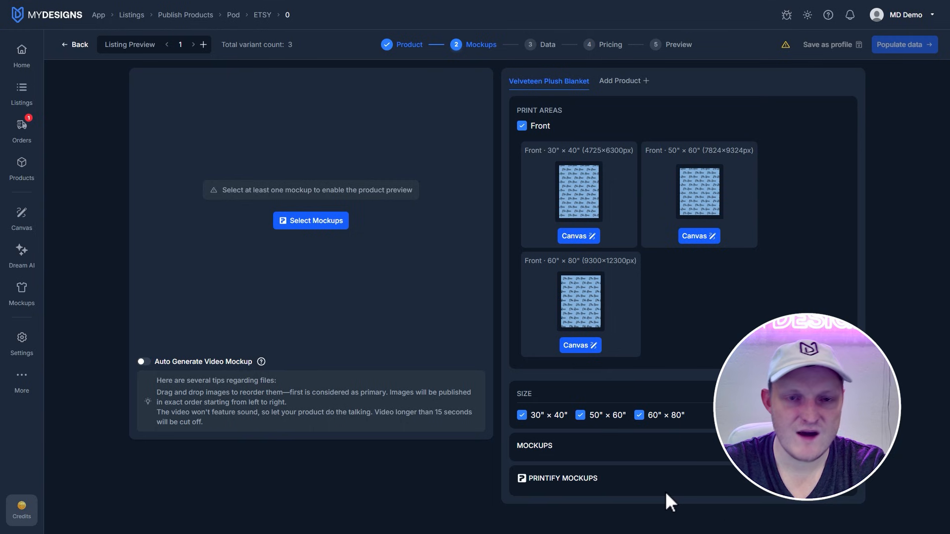
Step: Expand the blanket's mockup list and enable Multi-Mockup selection
{"action": "scroll", "coordinate": [672, 423], "scroll_direction": "down", "scroll_amount": 3}
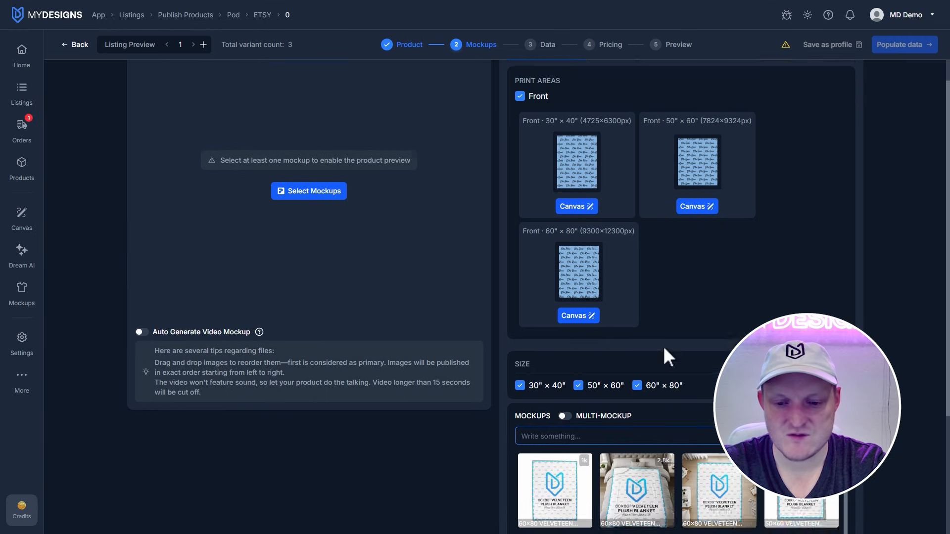
{"action": "left_click", "coordinate": [564, 297]}
{"action": "scroll", "coordinate": [592, 312], "scroll_direction": "down", "scroll_amount": 1}
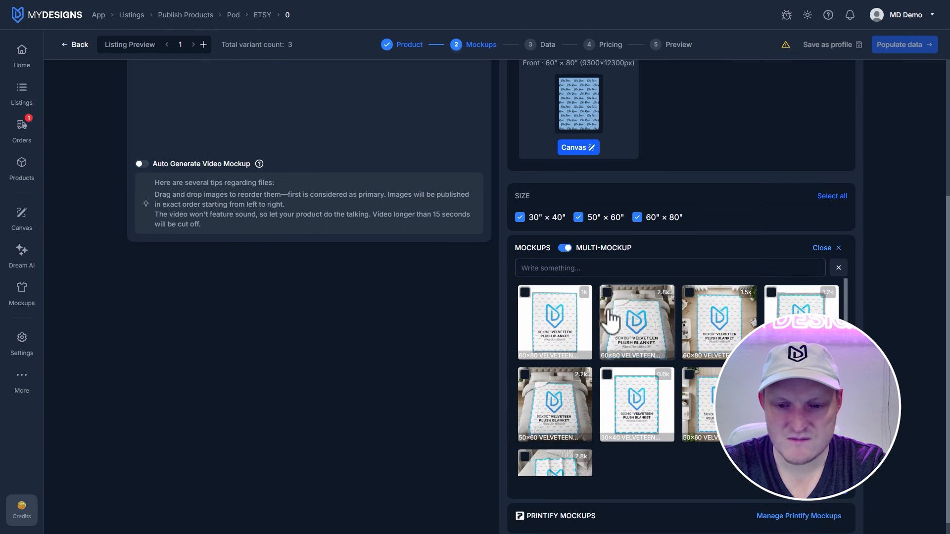
Step: Select the blanket's lifestyle mockups across the sizes plus the plain 50×60 mockup, and add them to the listing
{"action": "left_click", "coordinate": [610, 308]}
{"action": "left_click", "coordinate": [747, 312]}
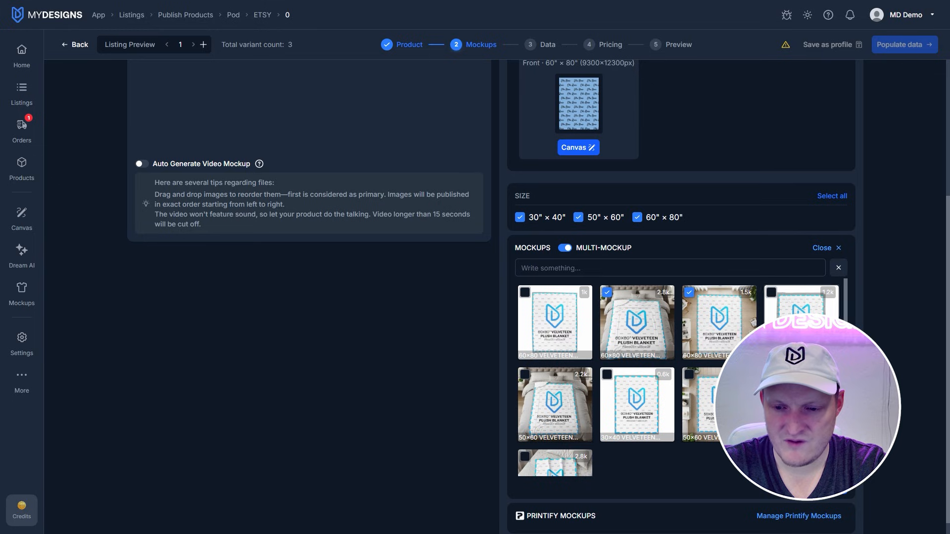
{"action": "left_click", "coordinate": [779, 302]}
{"action": "left_click", "coordinate": [526, 379]}
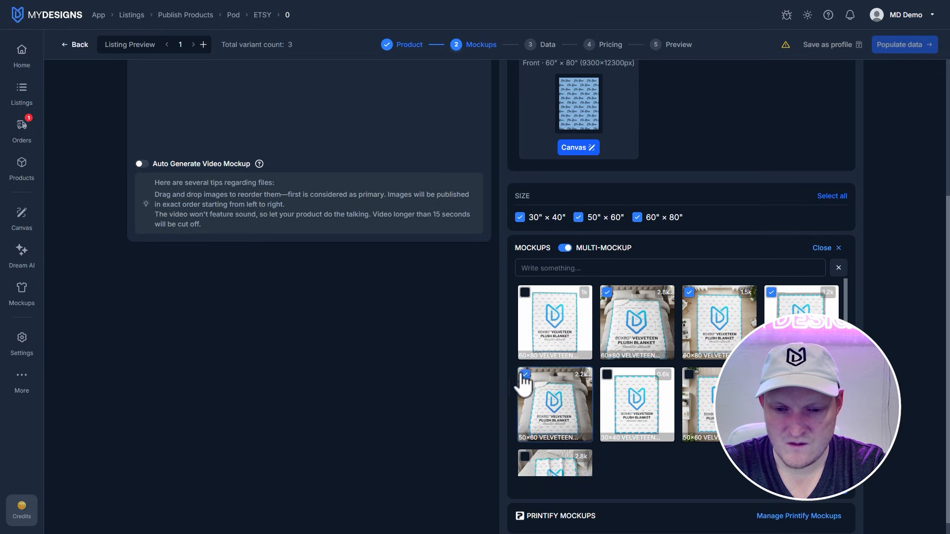
{"action": "left_click", "coordinate": [692, 381]}
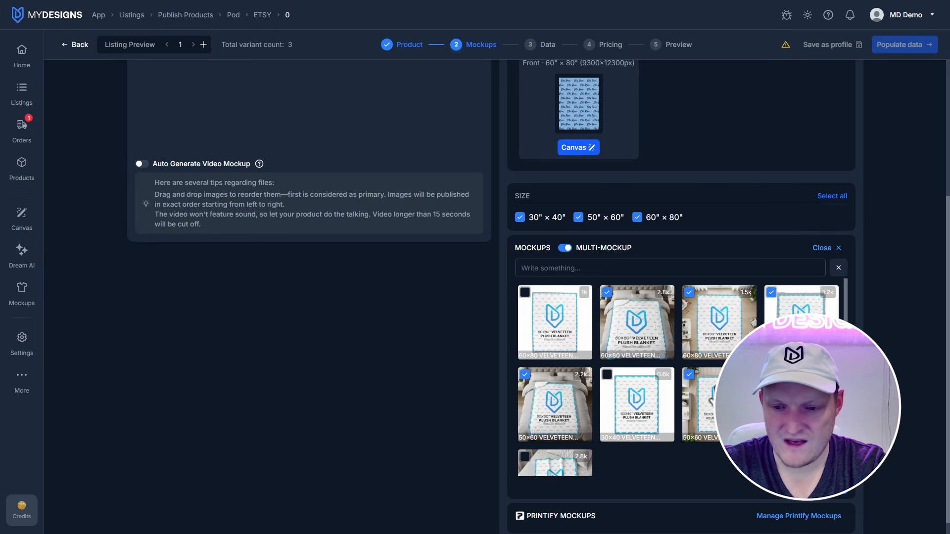
{"action": "scroll", "coordinate": [530, 424], "scroll_direction": "down", "scroll_amount": 1}
{"action": "left_click", "coordinate": [527, 409]}
{"action": "left_click", "coordinate": [827, 502]}
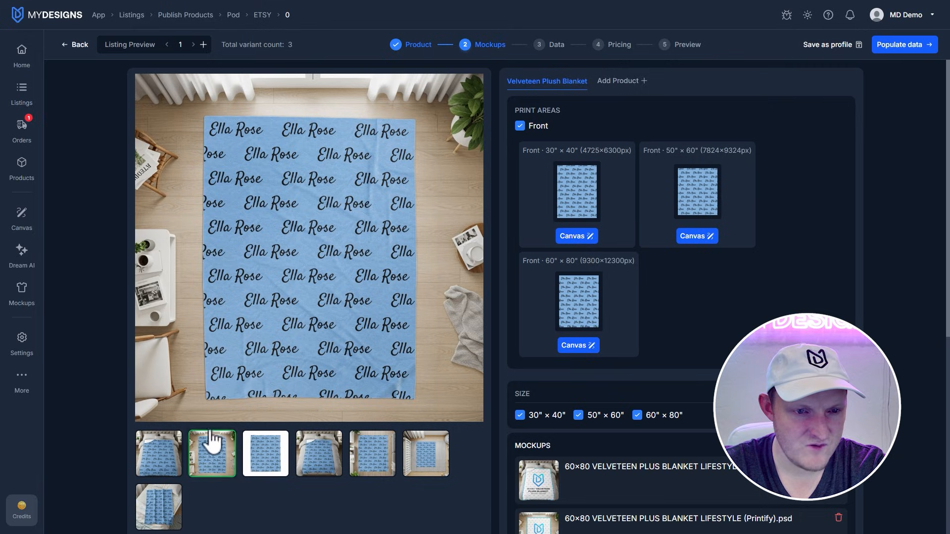
Step: Reorder the listing images so the 60×80 blanket laid flat on the floor is the primary mockup
{"action": "left_click_drag", "start_coordinate": [211, 457], "coordinate": [166, 452]}
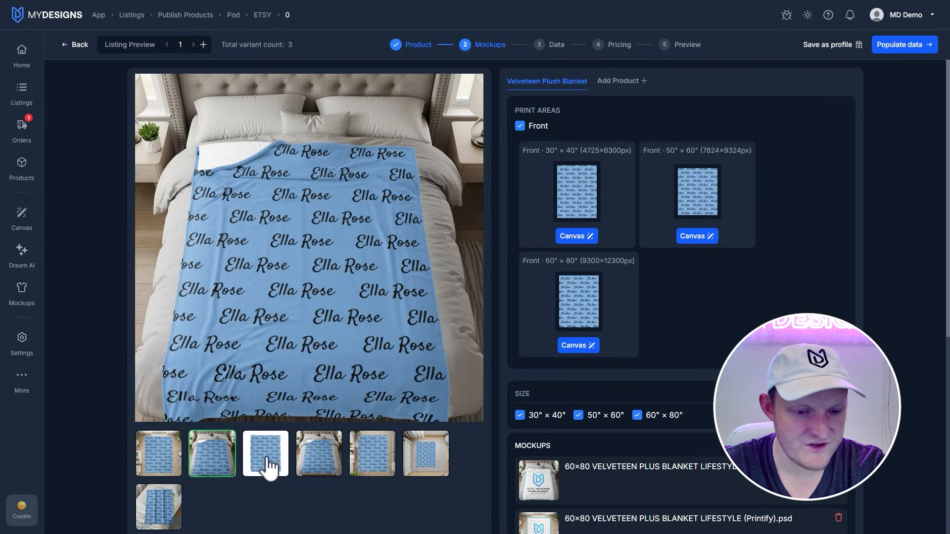
{"action": "scroll", "coordinate": [339, 466], "scroll_direction": "down", "scroll_amount": 2}
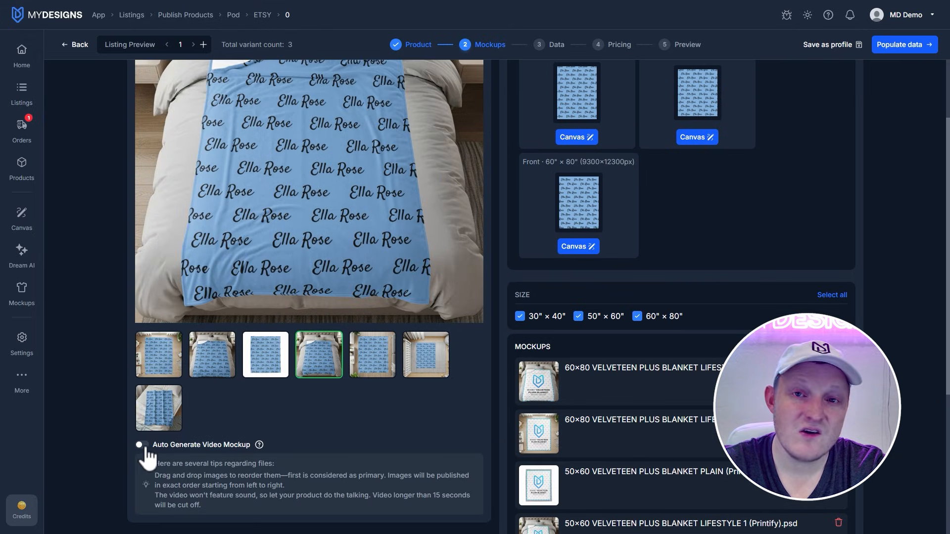
{"action": "scroll", "coordinate": [426, 426], "scroll_direction": "up", "scroll_amount": 2}
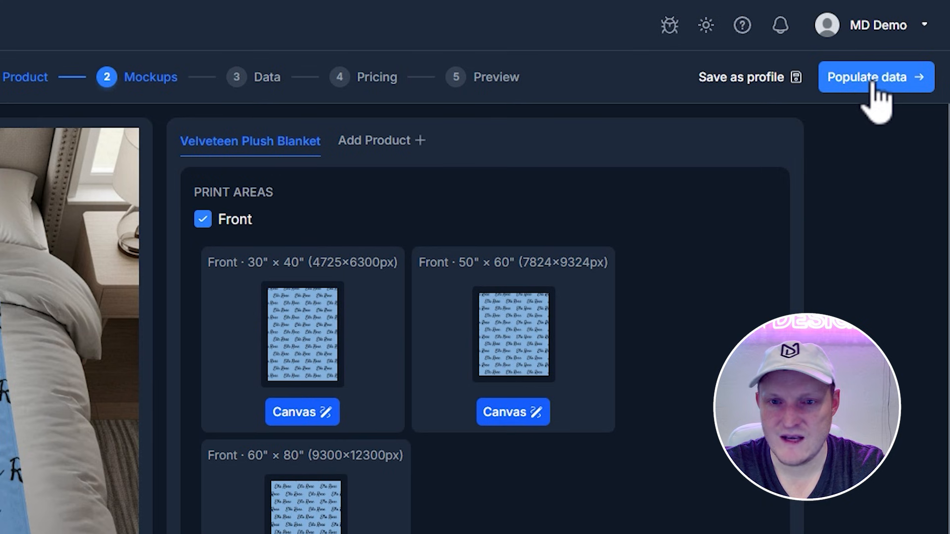
{"action": "left_click", "coordinate": [874, 79]}
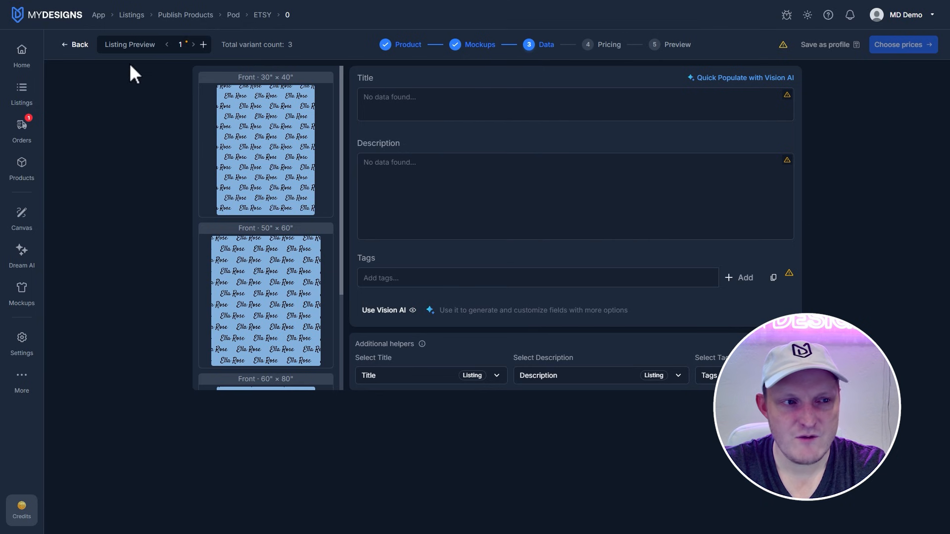
{"action": "left_click", "coordinate": [79, 45]}
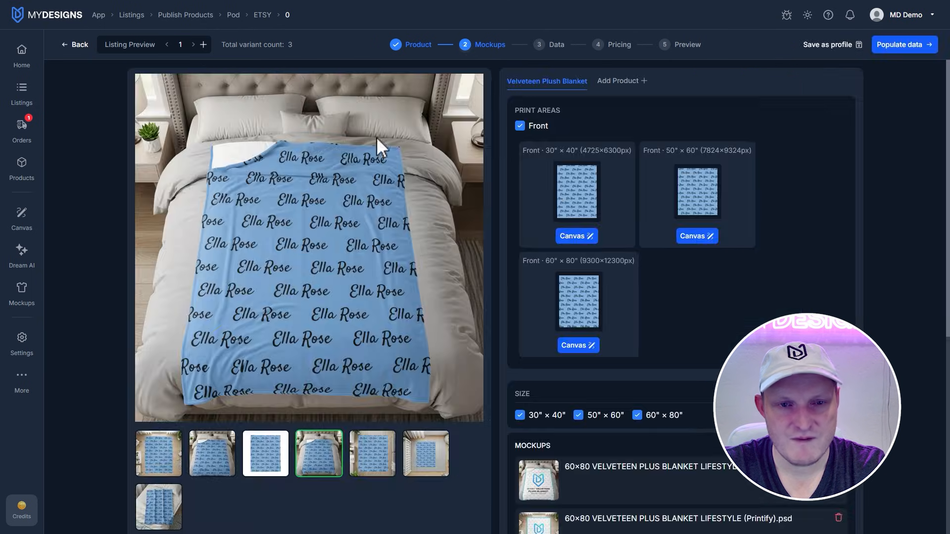
{"action": "left_click", "coordinate": [628, 85]}
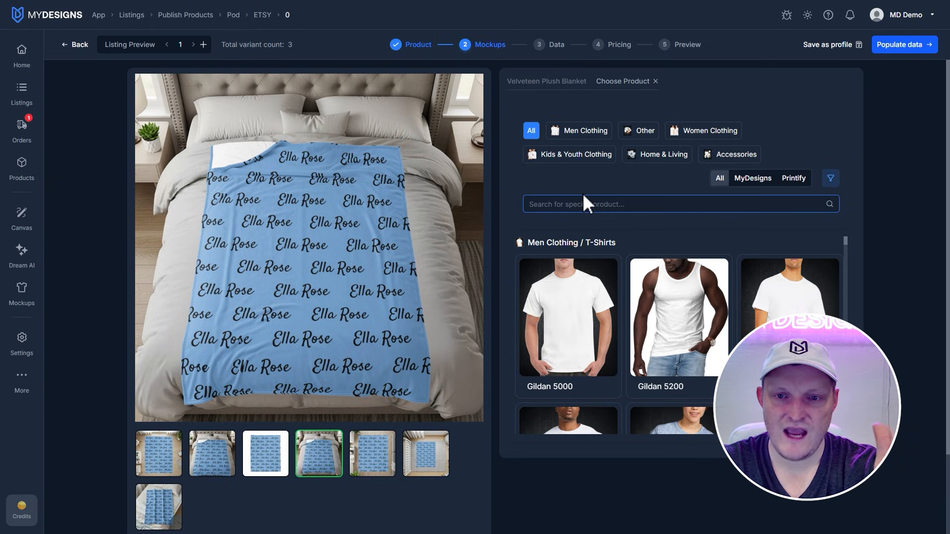
{"action": "left_click", "coordinate": [655, 81]}
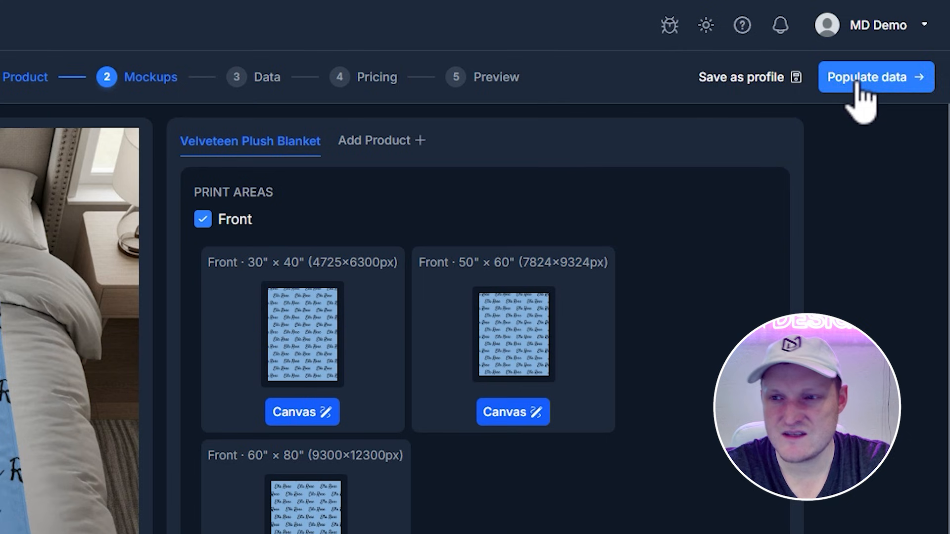
Step: Generate the listing's title, description and tags for Etsy with Vision AI, specifying Custom Blanket as the other product type
{"action": "left_click", "coordinate": [896, 45]}
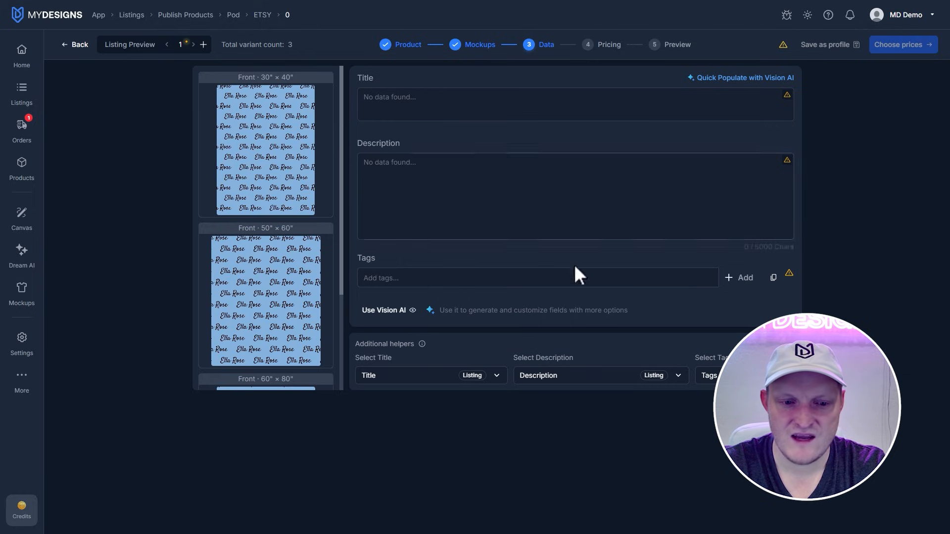
{"action": "scroll", "coordinate": [300, 320], "scroll_direction": "down", "scroll_amount": 3}
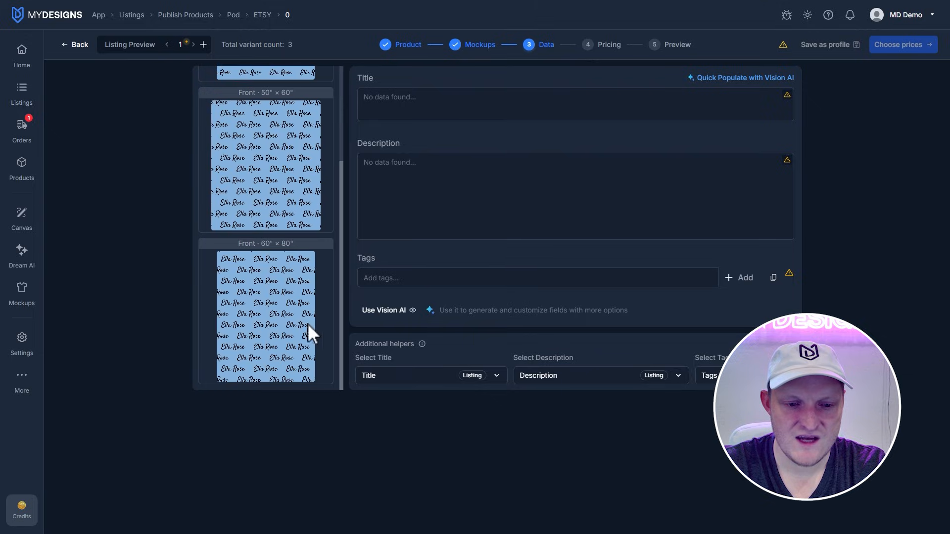
{"action": "key", "text": "ctrl+minus"}
{"action": "key", "text": "ctrl+minus"}
{"action": "key", "text": "ctrl+plus"}
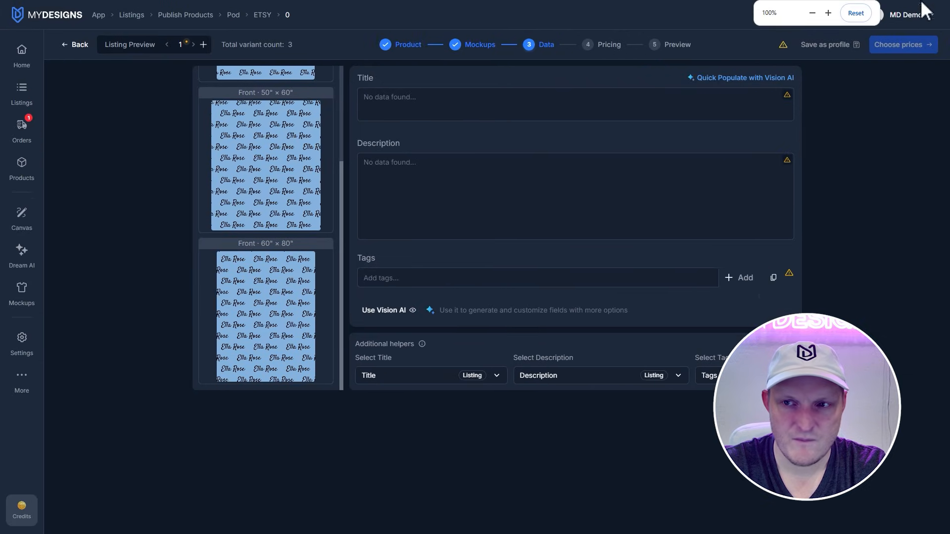
{"action": "left_click", "coordinate": [401, 312]}
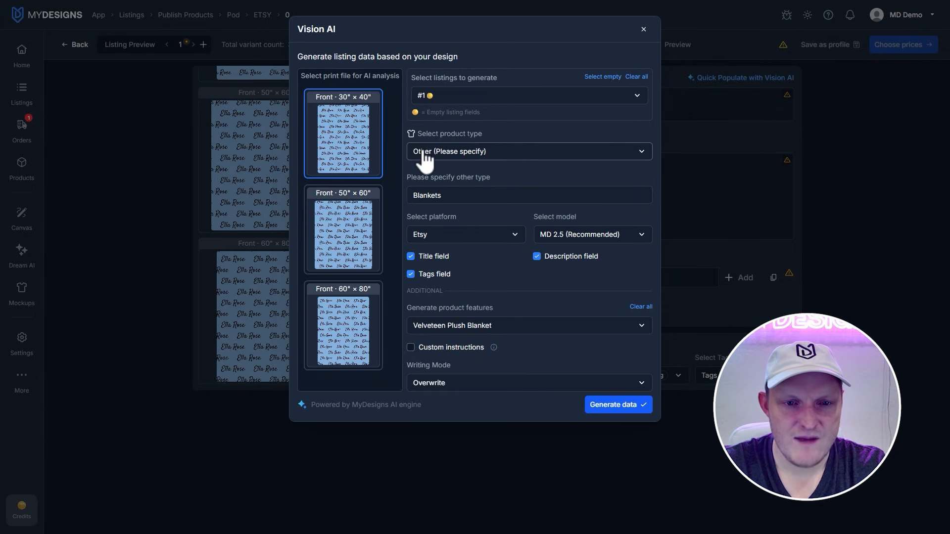
{"action": "left_click_drag", "start_coordinate": [455, 196], "coordinate": [364, 199]}
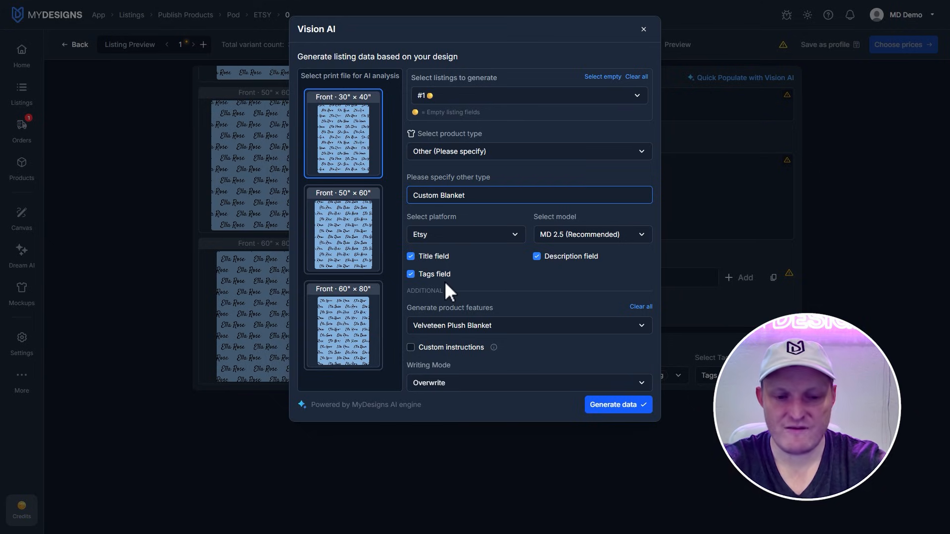
{"action": "left_click", "coordinate": [625, 409]}
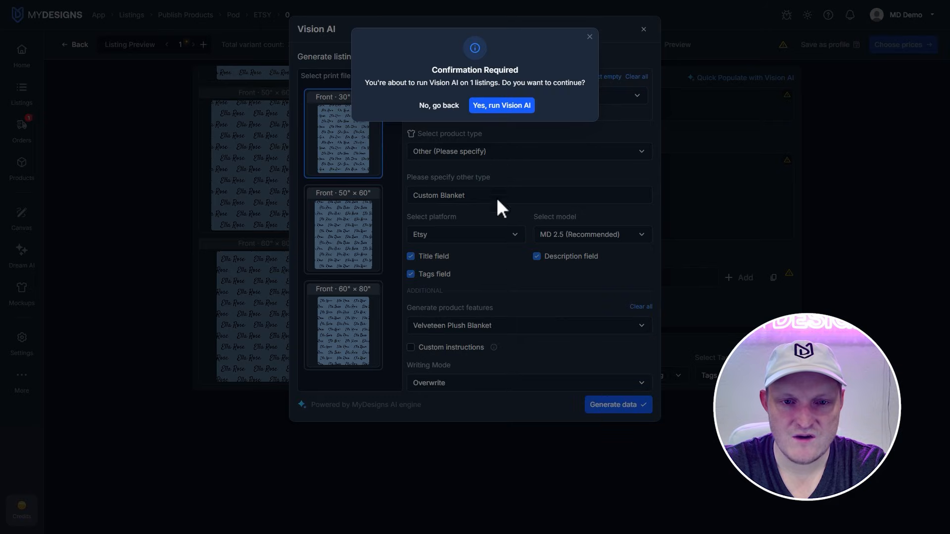
{"action": "left_click", "coordinate": [501, 105]}
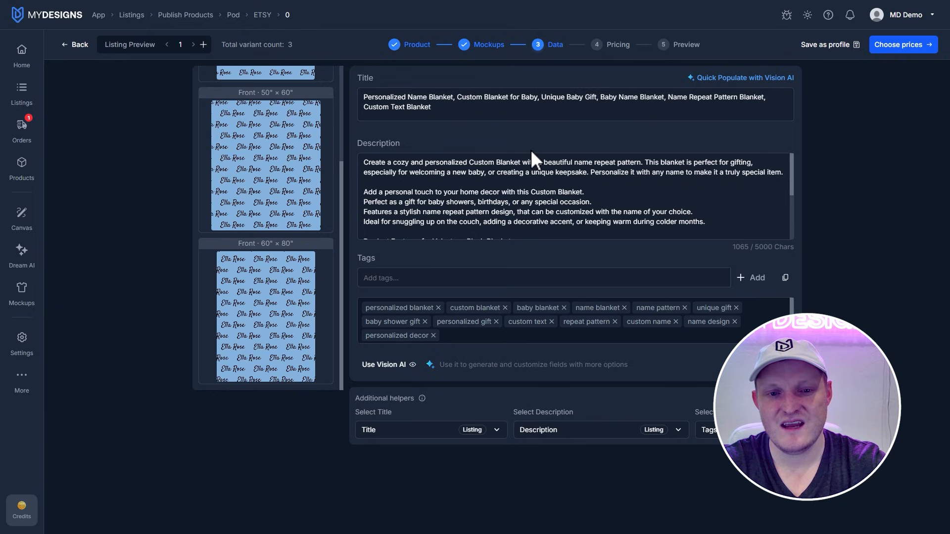
Step: Review the generated description and proceed through pricing to the publishing preview, keeping the suggested prices
{"action": "scroll", "coordinate": [542, 180], "scroll_direction": "down", "scroll_amount": 3}
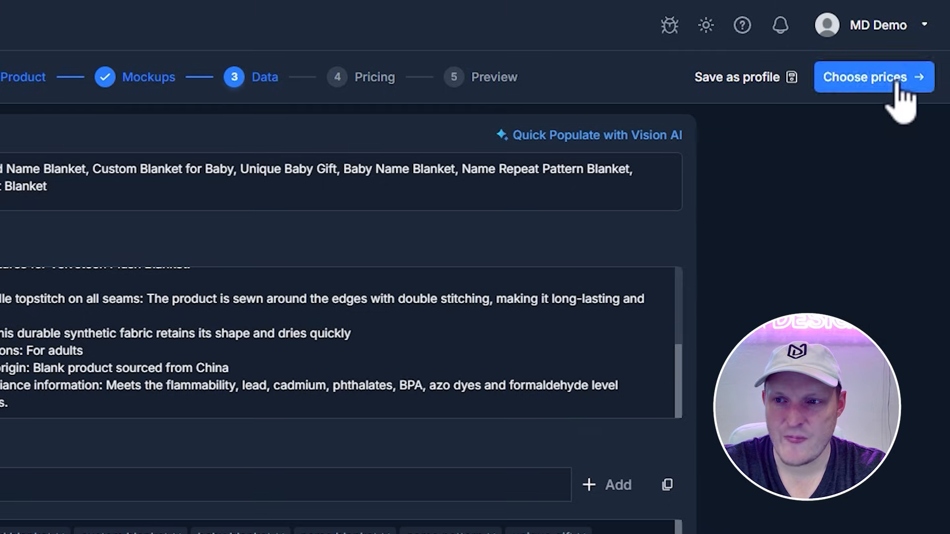
{"action": "left_click", "coordinate": [898, 79]}
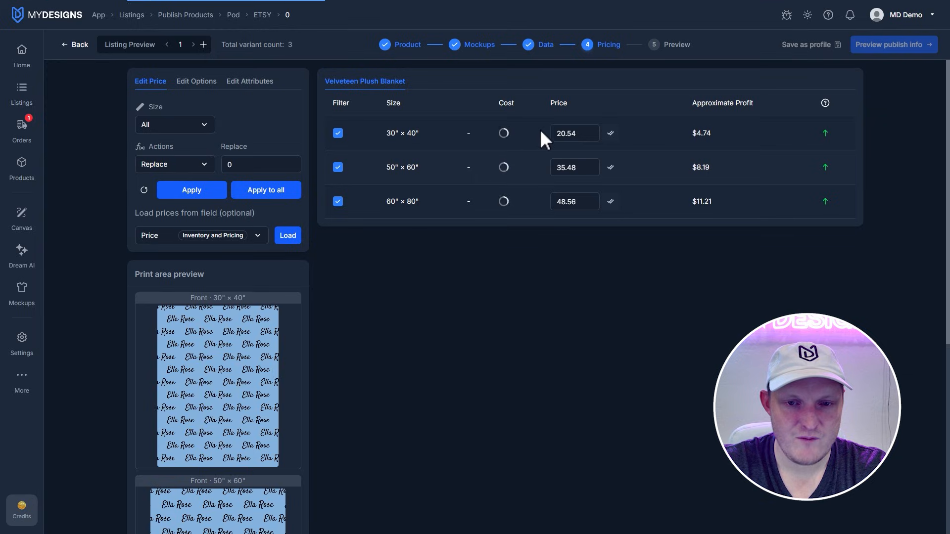
{"action": "double_click", "coordinate": [508, 133]}
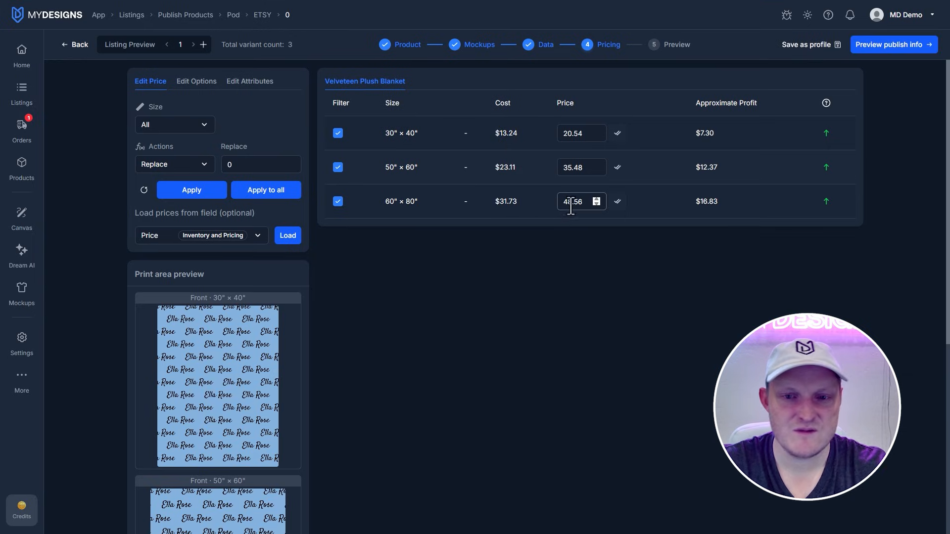
{"action": "double_click", "coordinate": [231, 164]}
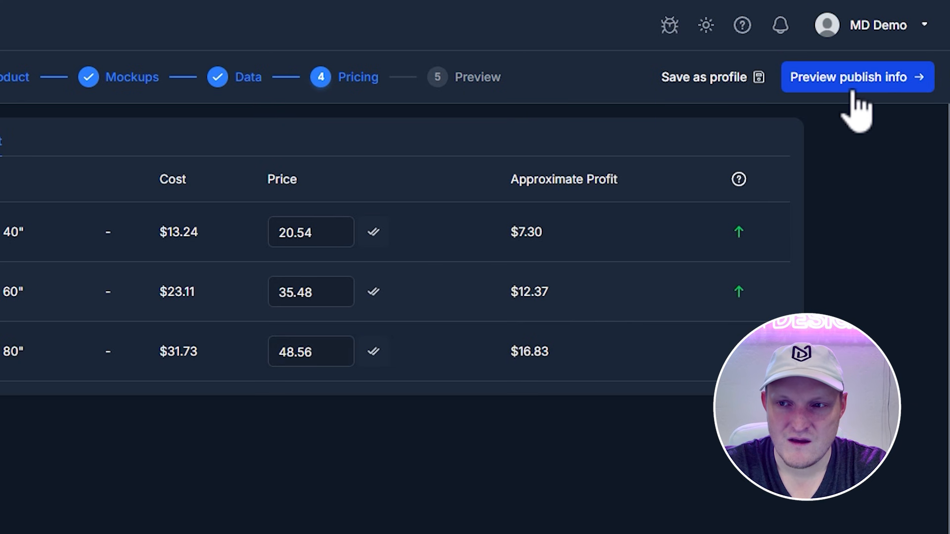
{"action": "left_click", "coordinate": [894, 44]}
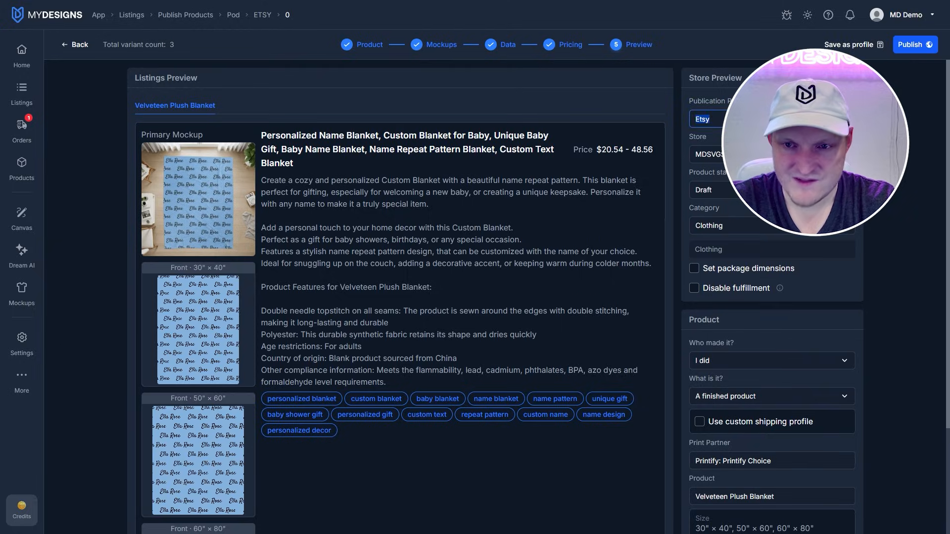
Step: Choose the store, Active product status and Home & Living > Bedding > Blankets & Throws category for the Etsy listing
{"action": "left_click", "coordinate": [716, 159]}
{"action": "left_click", "coordinate": [712, 176]}
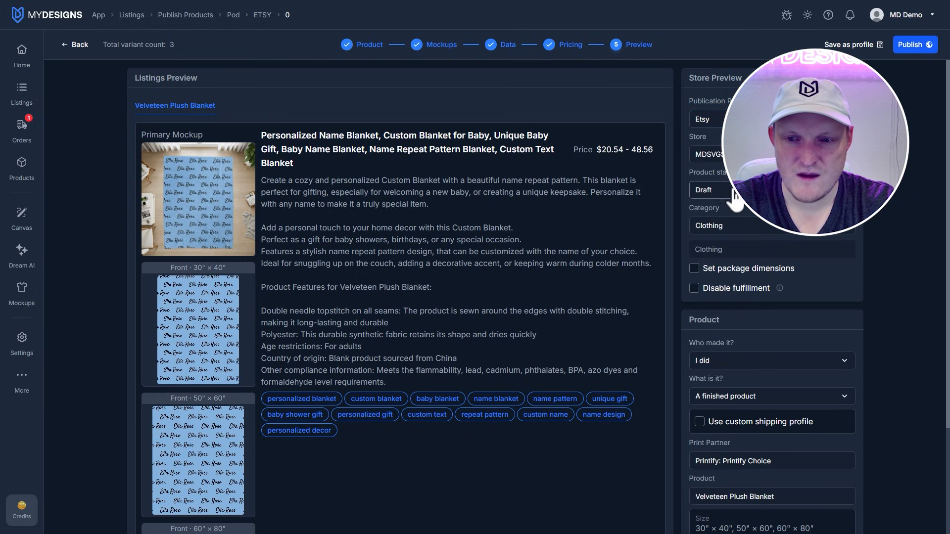
{"action": "left_click", "coordinate": [705, 190]}
{"action": "left_click", "coordinate": [707, 225]}
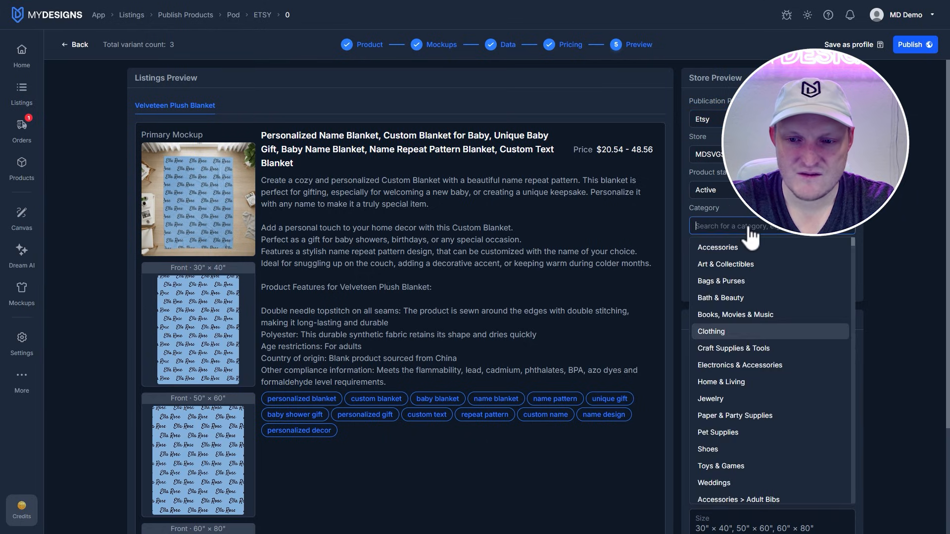
{"action": "type", "text": "Blanket"}
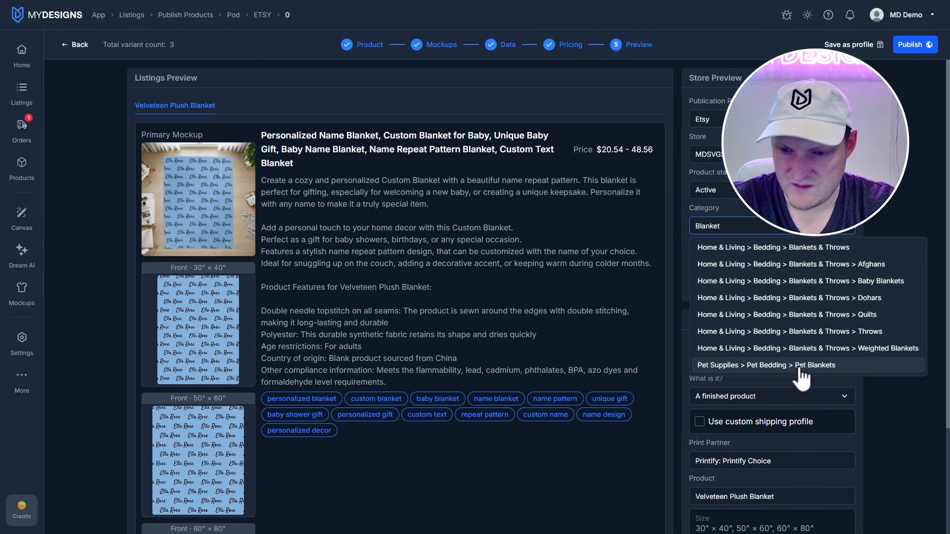
{"action": "left_click", "coordinate": [799, 257]}
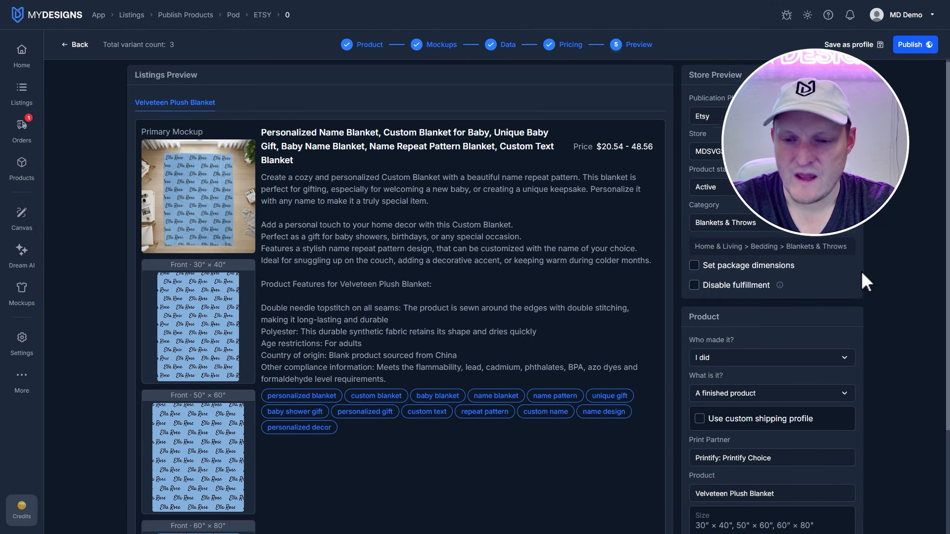
Step: Choose "I did" as the answer to who made the product
{"action": "scroll", "coordinate": [762, 258], "scroll_direction": "down", "scroll_amount": 3}
{"action": "left_click", "coordinate": [725, 232]}
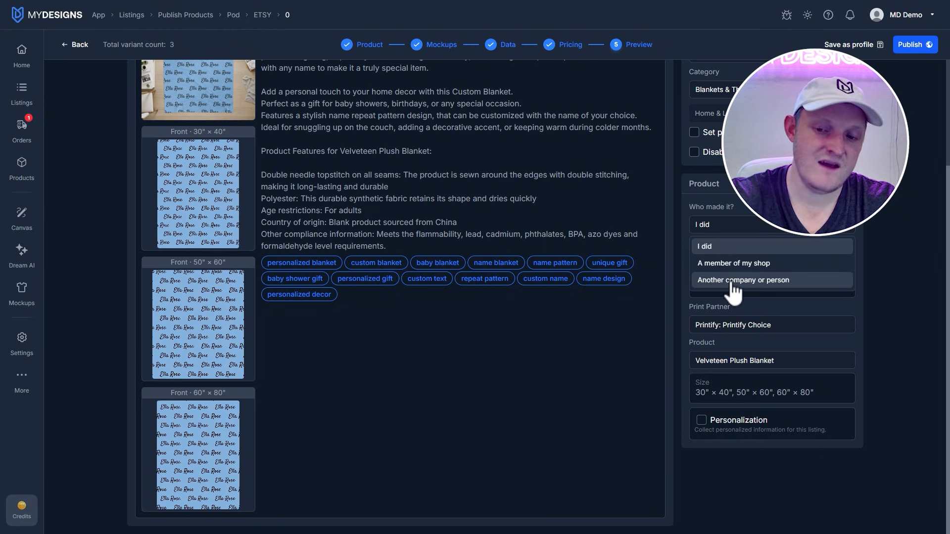
{"action": "left_click", "coordinate": [723, 247]}
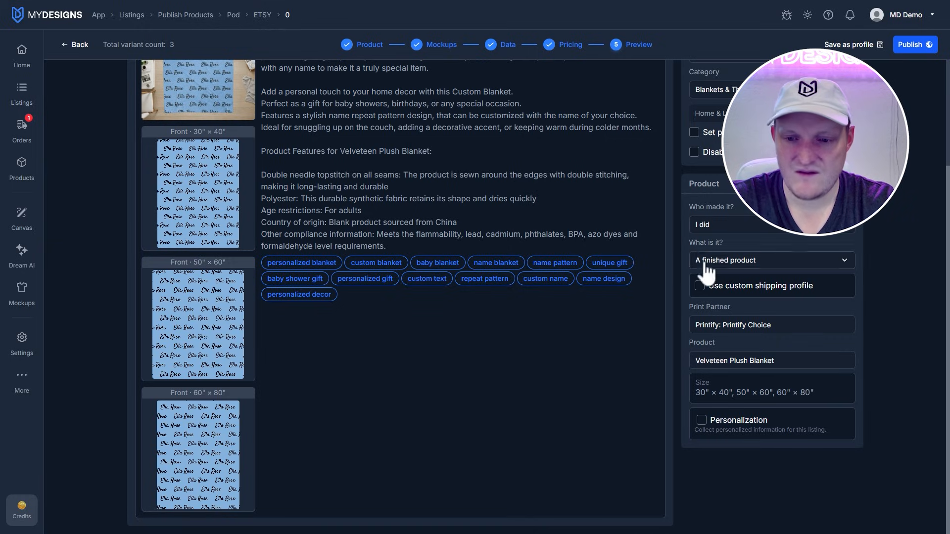
{"action": "triple_click", "coordinate": [820, 369]}
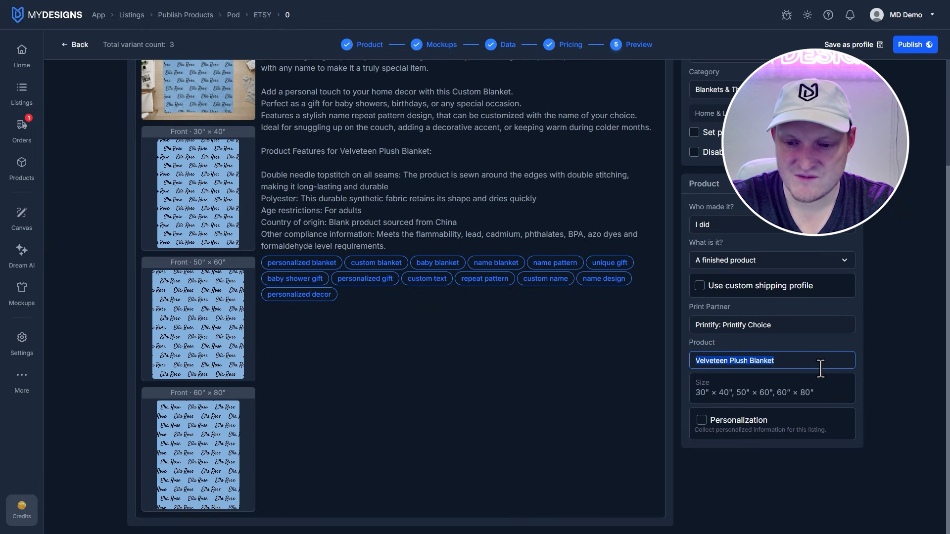
Step: Enable personalization without From Field and enter the instructions "Enter the name you'd like on your blanket here." plus an "Example:" line with the design's sample name
{"action": "left_click", "coordinate": [701, 420]}
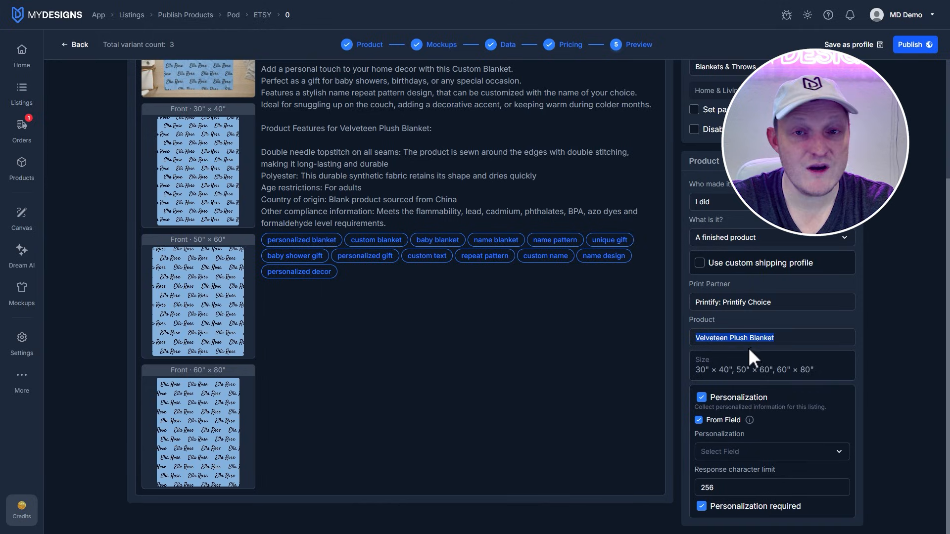
{"action": "left_click", "coordinate": [699, 420]}
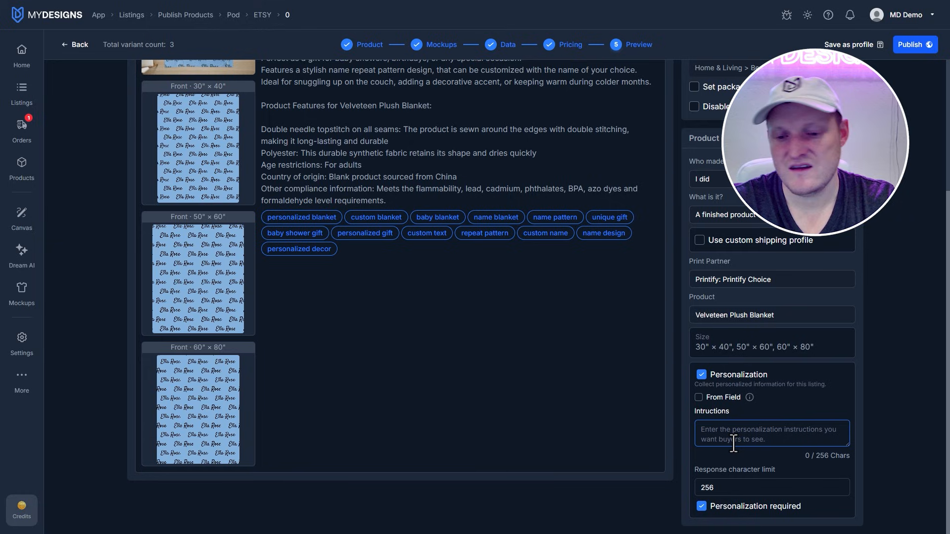
{"action": "type", "text": "E"}
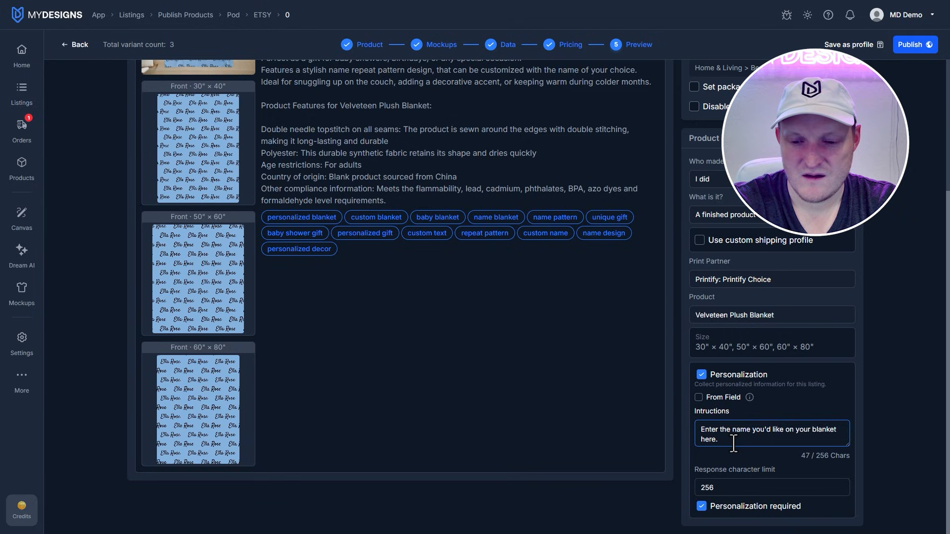
{"action": "key", "text": "Return"}
{"action": "key", "text": "Return"}
{"action": "type", "text": "Example: "}
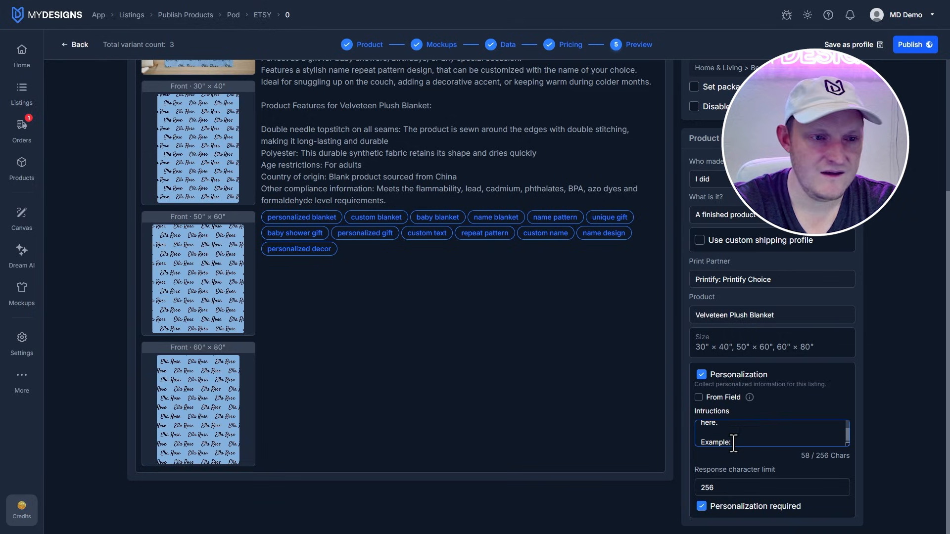
{"action": "type", "text": "Ella Rose"}
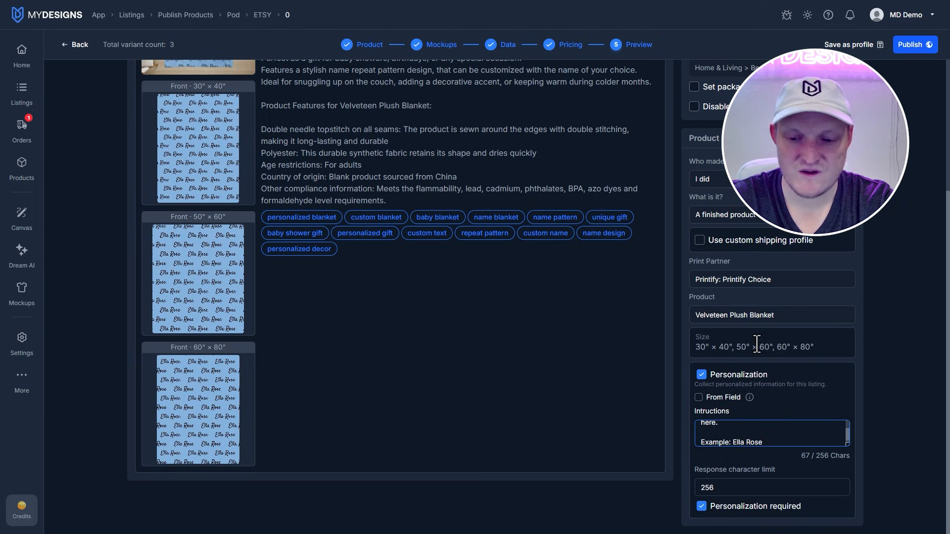
Step: Publish the Velveteen Plush Blanket listing to Etsy and check the notifications for its progress
{"action": "scroll", "coordinate": [767, 476], "scroll_direction": "up", "scroll_amount": 3}
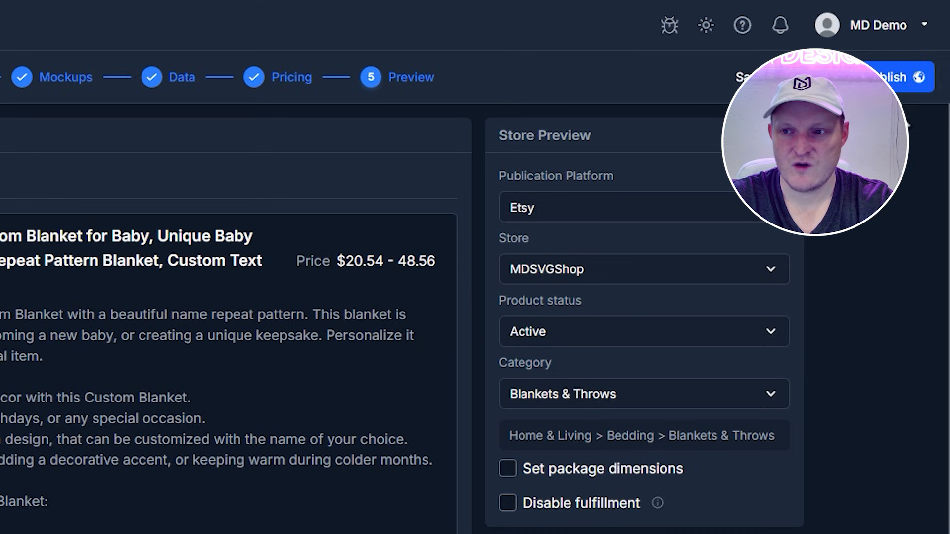
{"action": "left_click", "coordinate": [916, 48]}
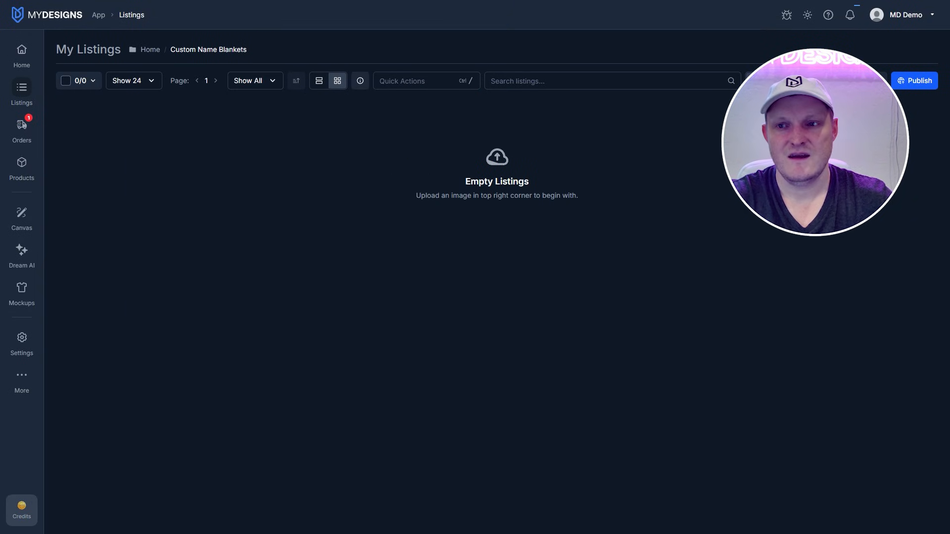
{"action": "left_click", "coordinate": [849, 19]}
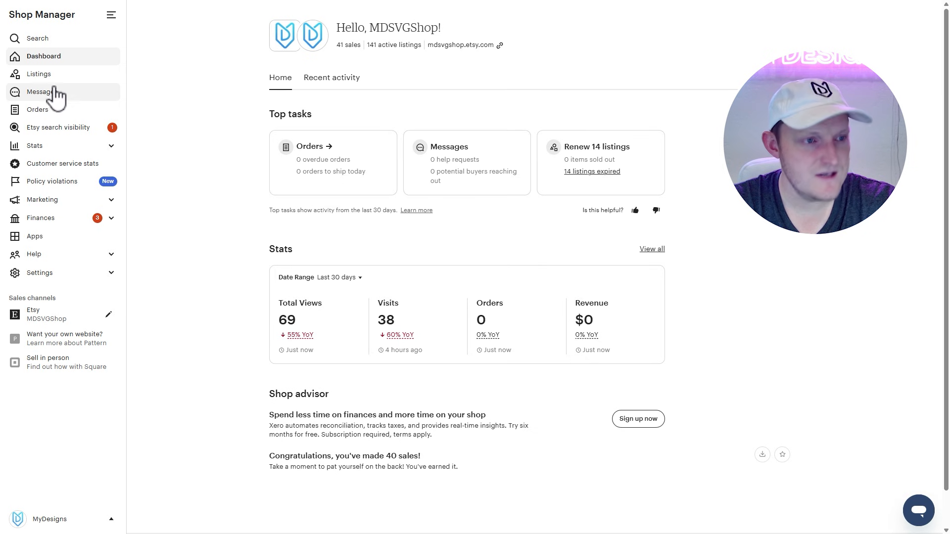
Step: In Etsy Shop Manager, find the new personalized name blanket among the shop's listings and view its public page
{"action": "left_click", "coordinate": [48, 82]}
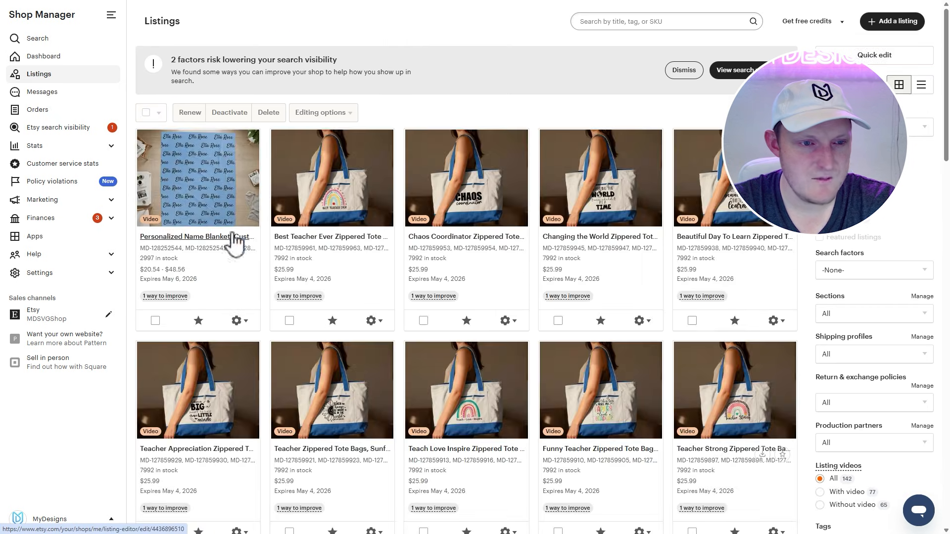
{"action": "left_click", "coordinate": [238, 321]}
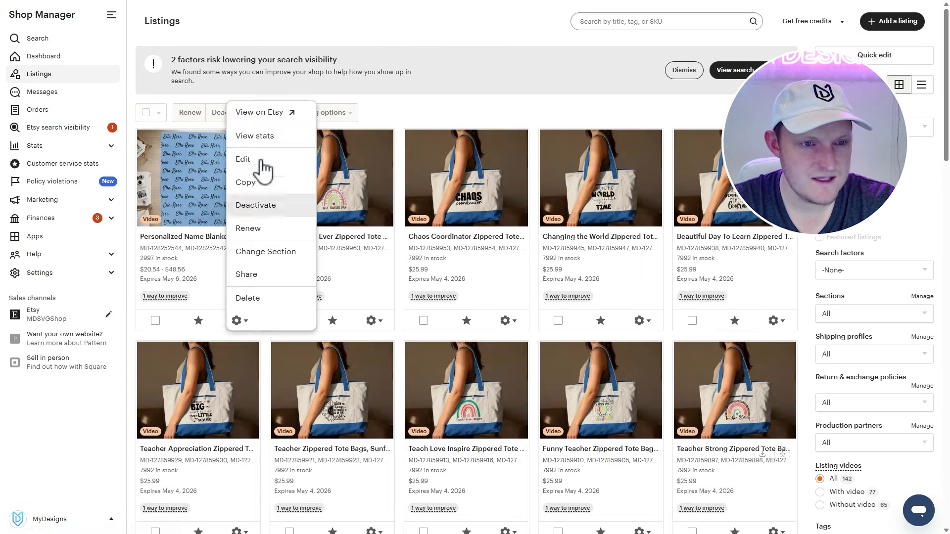
{"action": "left_click", "coordinate": [263, 113]}
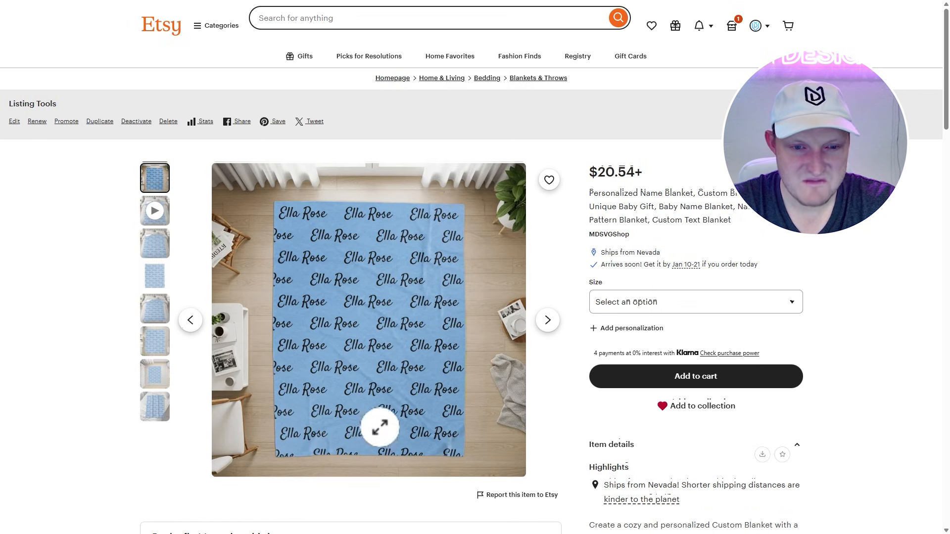
Step: Check the published listing's title, price and available blanket sizes with their prices
{"action": "triple_click", "coordinate": [607, 207]}
{"action": "left_click", "coordinate": [626, 179]}
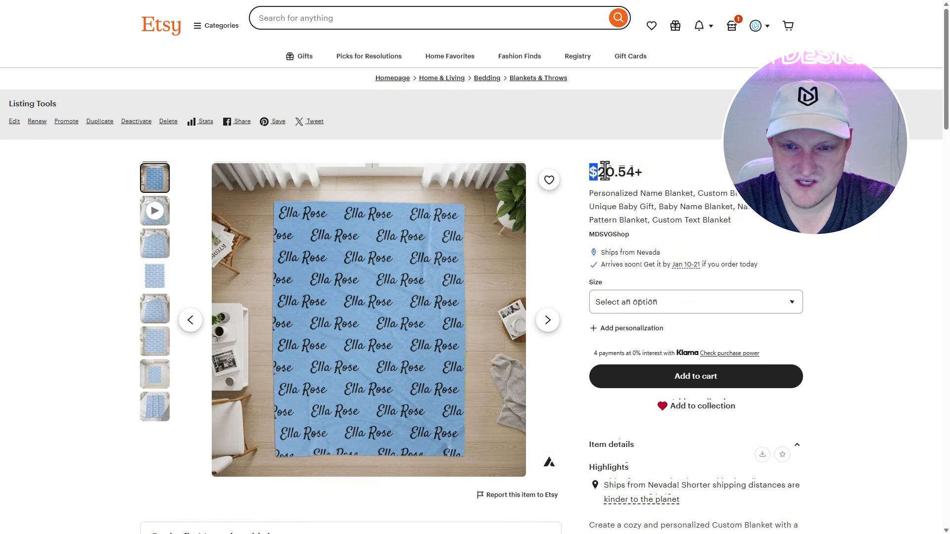
{"action": "left_click", "coordinate": [659, 302]}
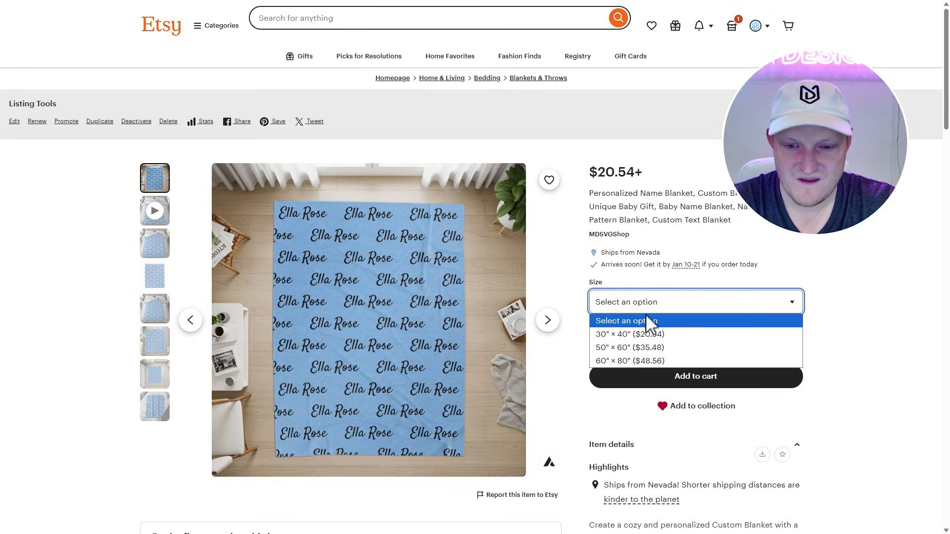
{"action": "left_click", "coordinate": [761, 221]}
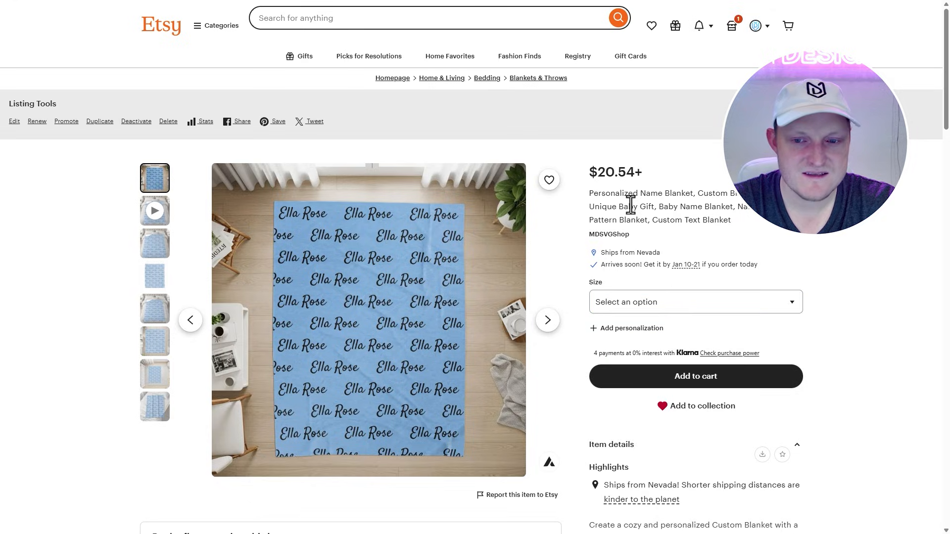
Step: View the listing's video and go through the remaining blanket mockup images to the last one
{"action": "left_click", "coordinate": [166, 221]}
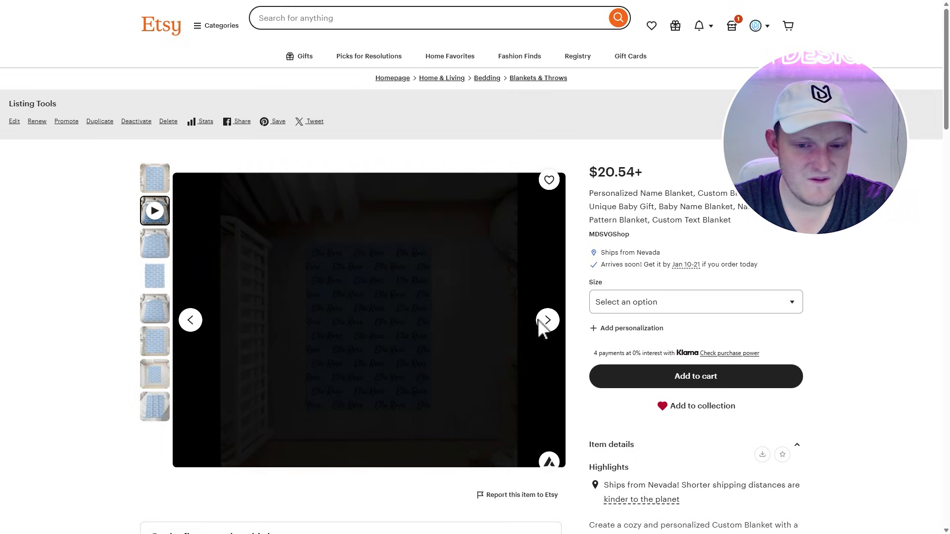
{"action": "left_click", "coordinate": [547, 322]}
{"action": "left_click", "coordinate": [549, 323]}
{"action": "left_click", "coordinate": [550, 323]}
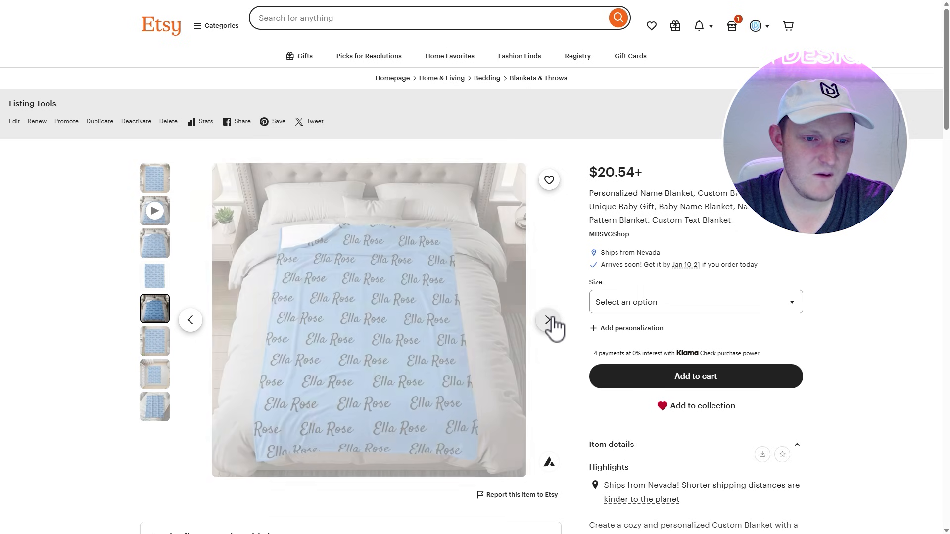
{"action": "left_click", "coordinate": [549, 321]}
{"action": "left_click", "coordinate": [549, 322]}
{"action": "left_click", "coordinate": [550, 321]}
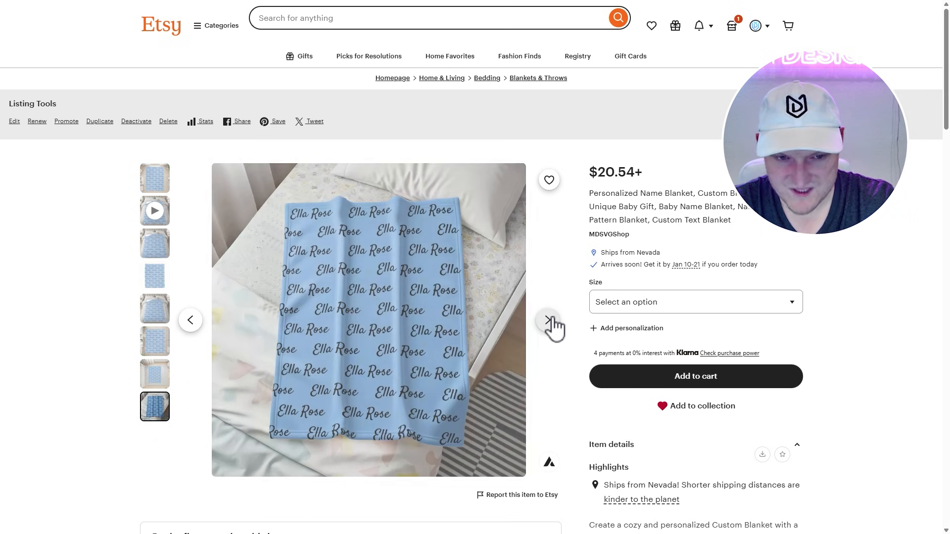
Step: Choose the 30" × 40" blanket size and begin filling in the buyer personalization
{"action": "left_click", "coordinate": [638, 302]}
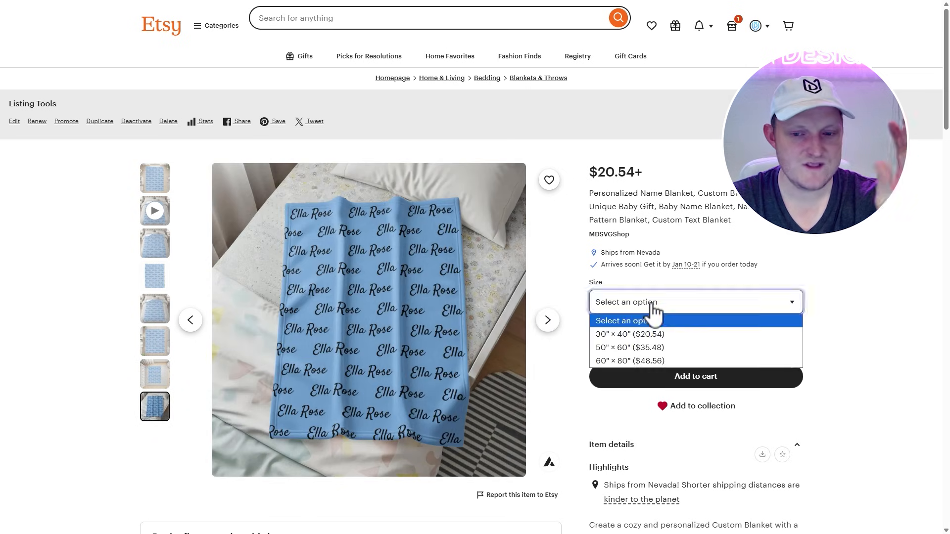
{"action": "left_click", "coordinate": [641, 332]}
{"action": "left_click", "coordinate": [621, 396]}
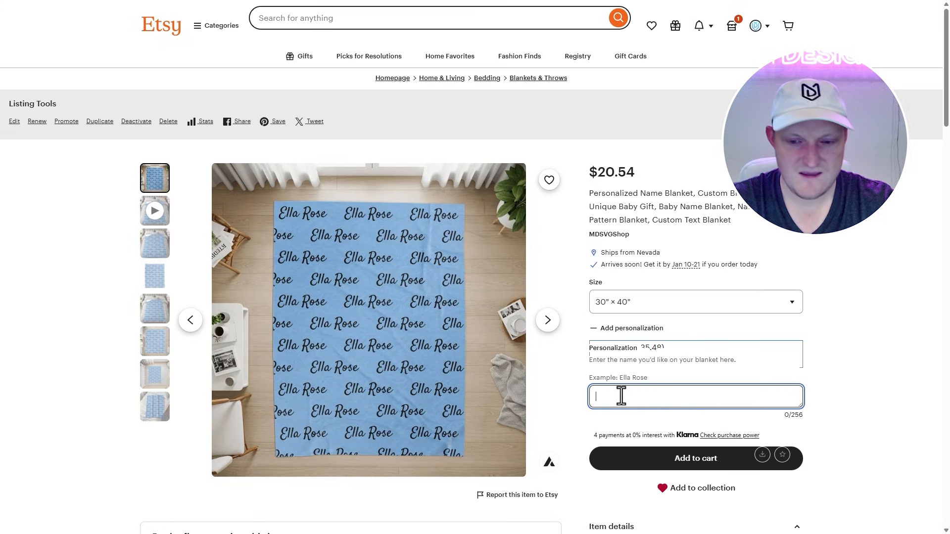
{"action": "type", "text": "W"}
{"action": "key", "text": "BackSpace"}
{"action": "key", "text": "Caps_Lock"}
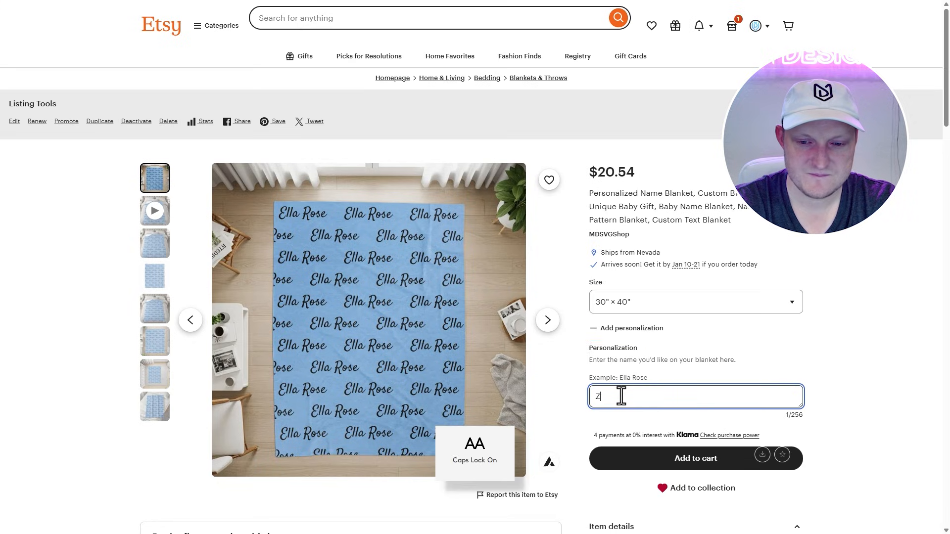
{"action": "key", "text": "Caps_Lock"}
{"action": "type", "text": "s"}
{"action": "key", "text": "Caps_Lock"}
{"action": "key", "text": "BackSpace"}
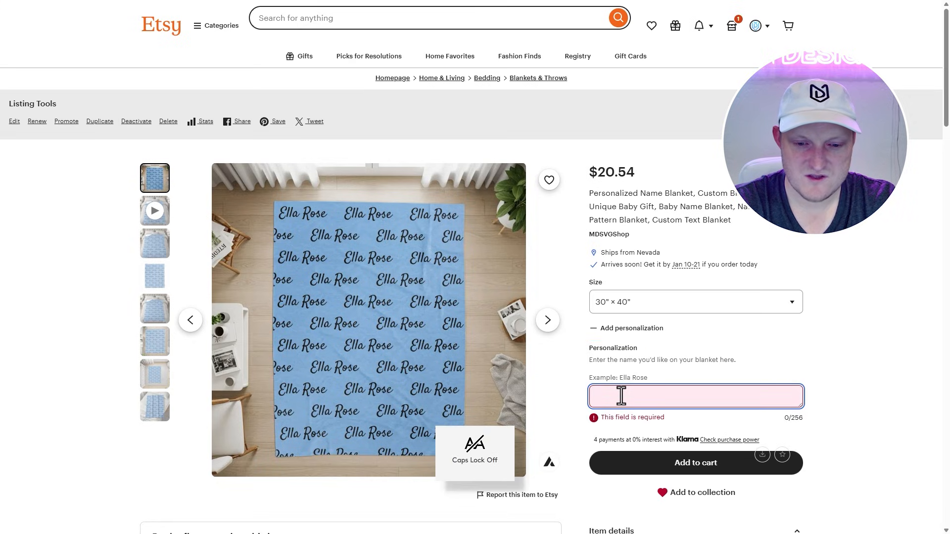
{"action": "key", "text": "Caps_Lock"}
{"action": "type", "text": "E"}
{"action": "key", "text": "BackSpace"}
{"action": "key", "text": "Caps_Lock"}
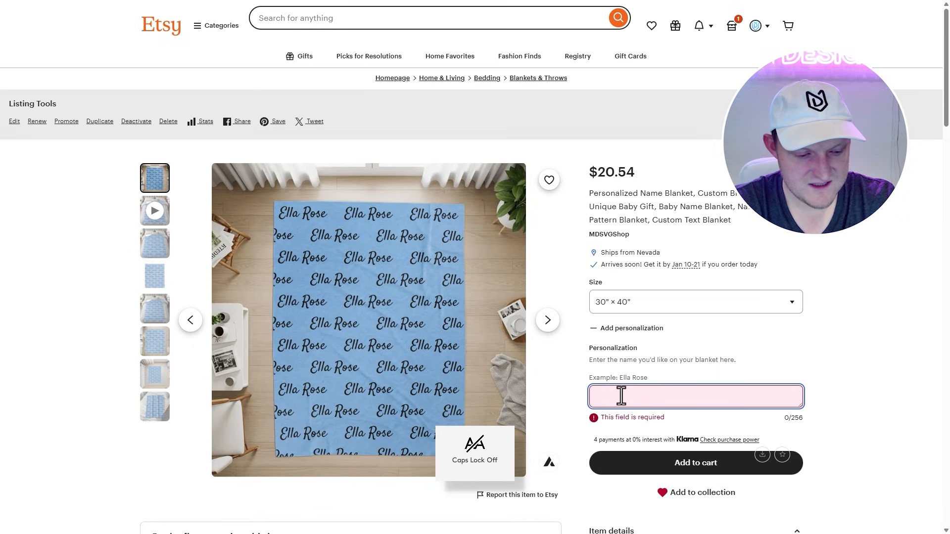
{"action": "type", "text": "A"}
{"action": "key", "text": "BackSpace"}
Step: Enter the recipient's name as the blanket's personalization
{"action": "type", "text": "A"}
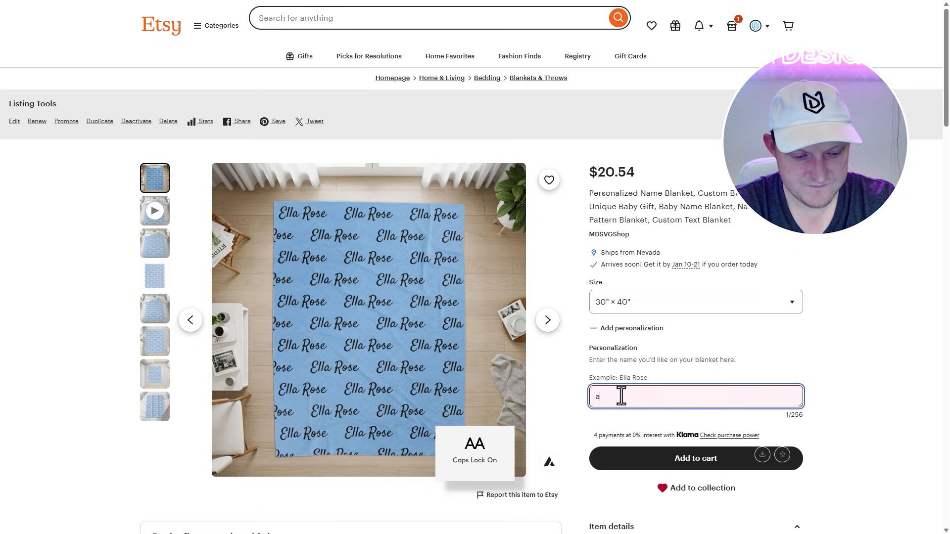
{"action": "key", "text": "Caps_Lock"}
{"action": "type", "text": "xl Ma"}
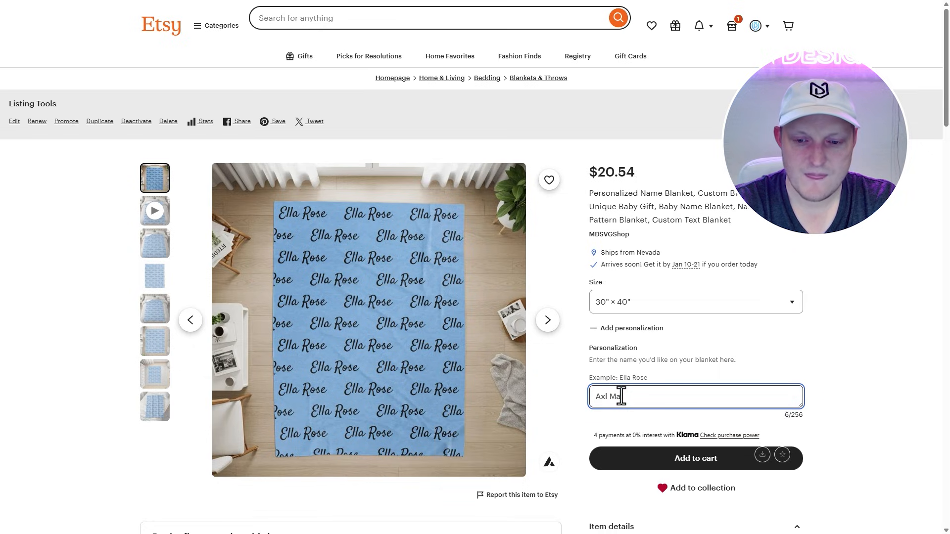